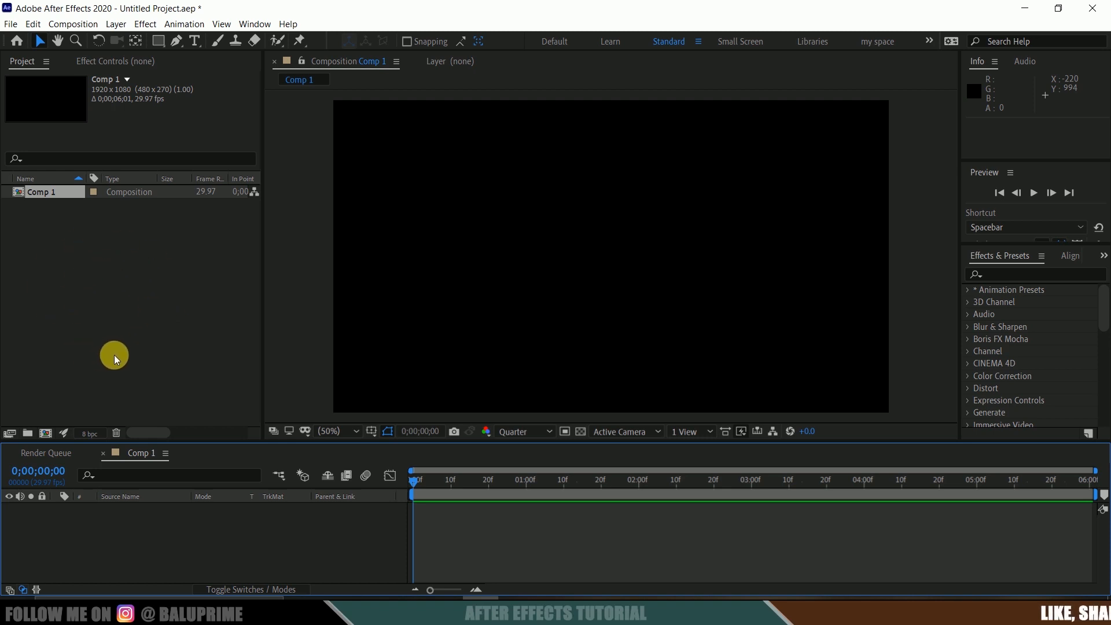
# Step: Import y serious.png into the project and place it as a layer in Comp 1
pyautogui.rightClick(67, 259)
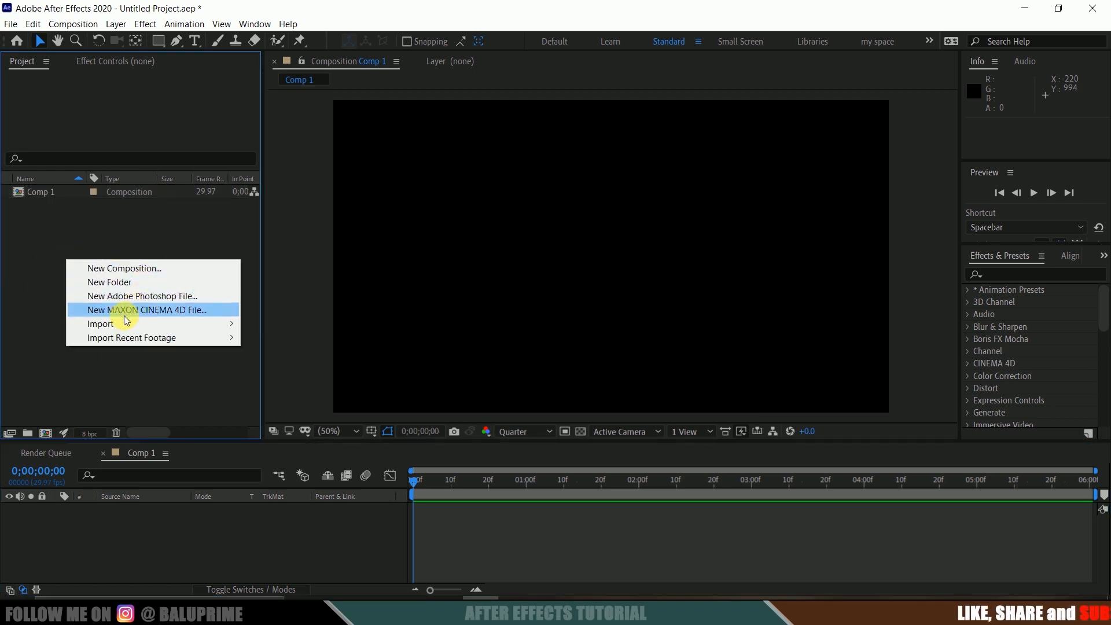
pyautogui.moveTo(121, 324)
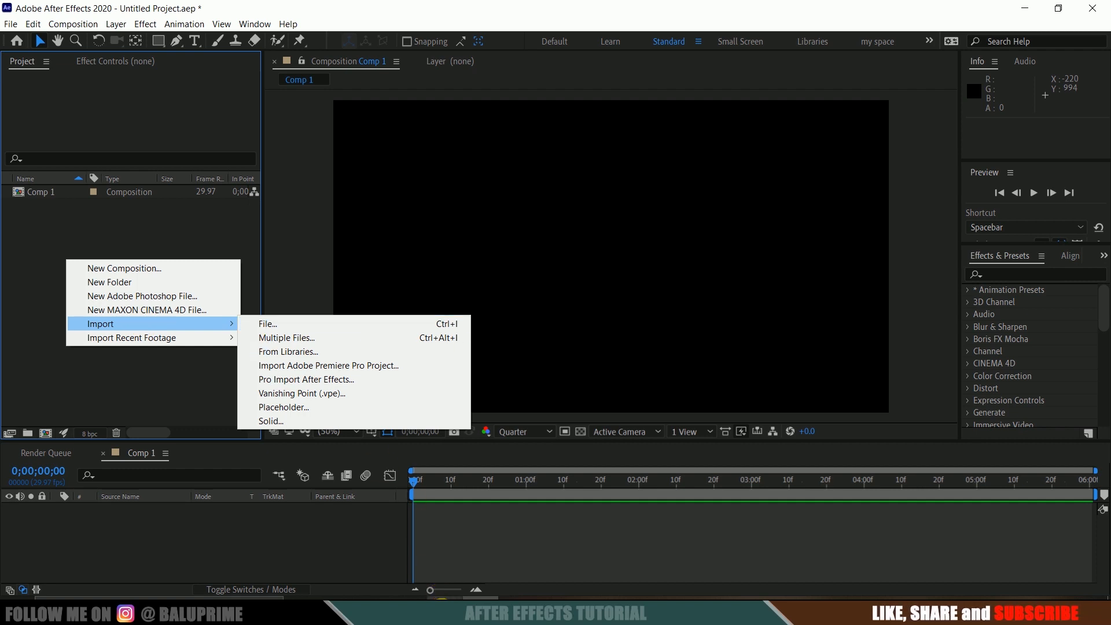
pyautogui.click(444, 612)
pyautogui.moveTo(805, 237); pyautogui.dragTo(130, 307)
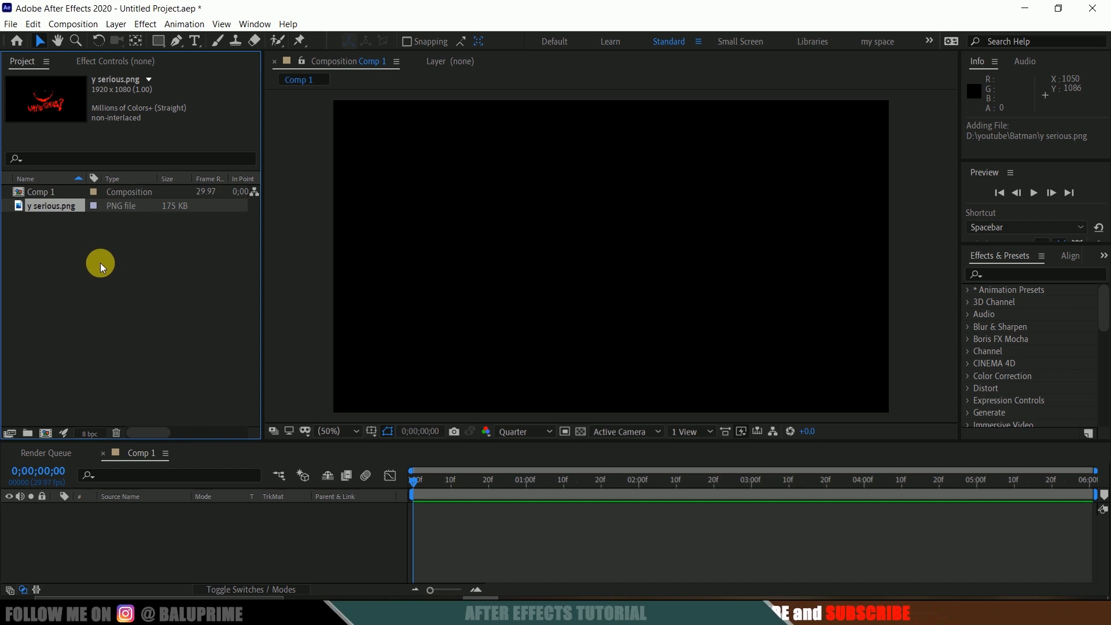
pyautogui.moveTo(40, 206); pyautogui.dragTo(124, 536)
pyautogui.click(142, 553)
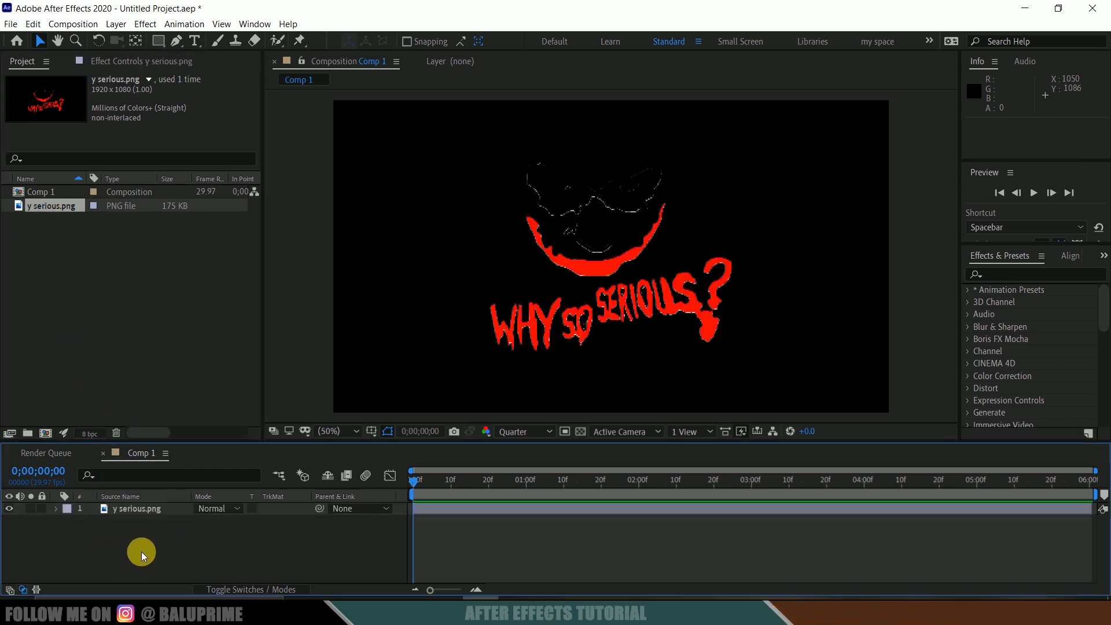
# Step: Inspect the y serious.png layer's transparent areas against the transparency grid, with the grid switched back off at the end
pyautogui.click(141, 513)
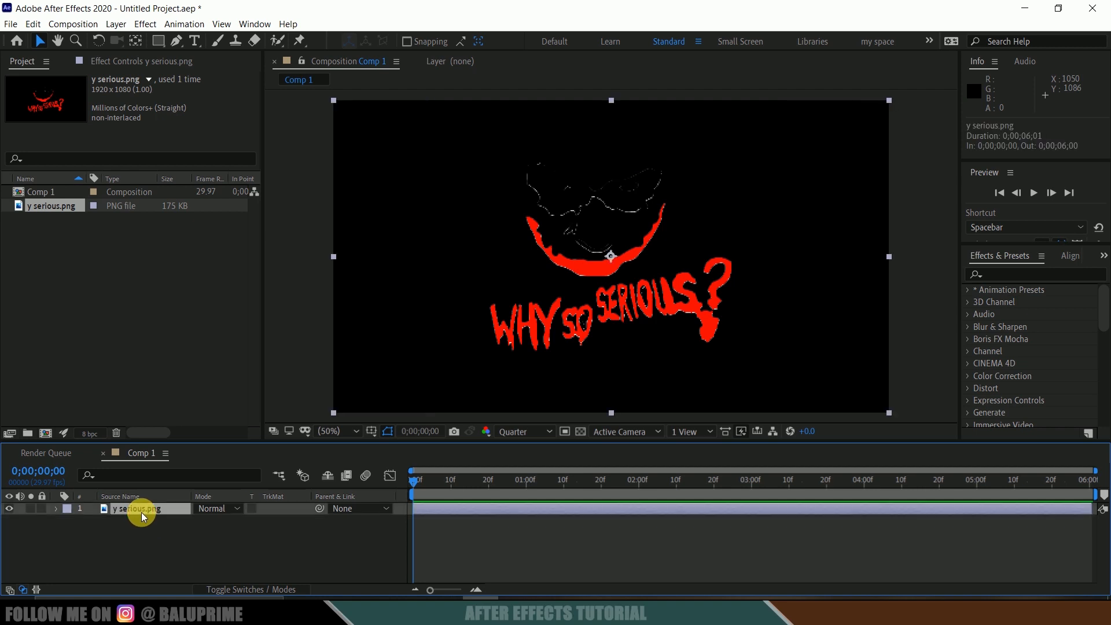
pyautogui.click(581, 431)
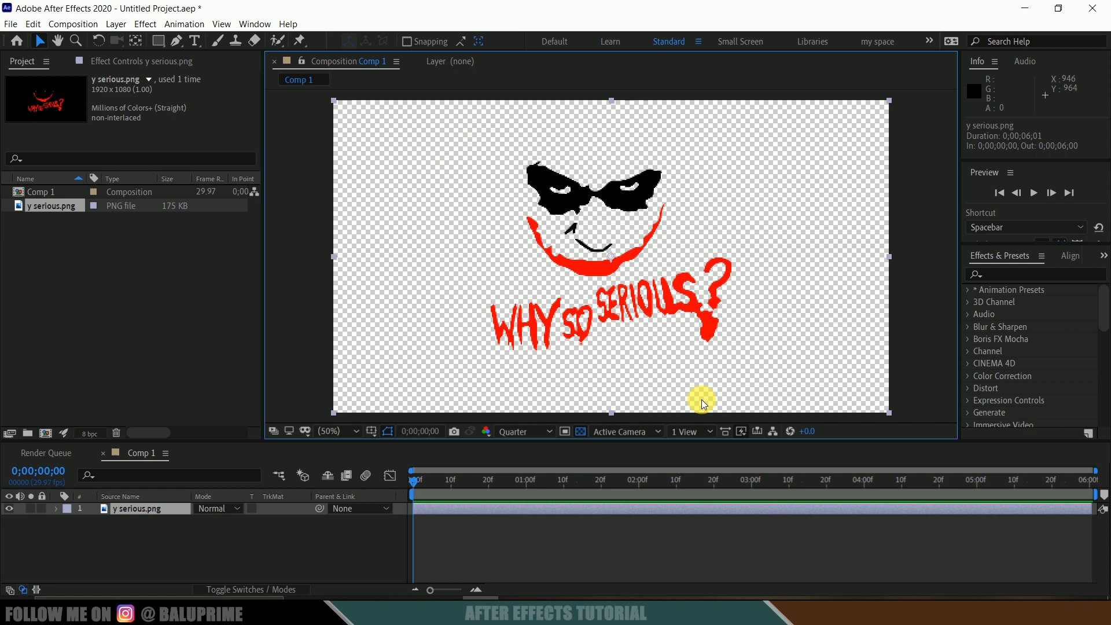
pyautogui.click(581, 432)
# Step: Auto-trace the y serious.png layer's Alpha channel for the current frame, applying the masks to a new layer
pyautogui.click(143, 528)
pyautogui.click(132, 508)
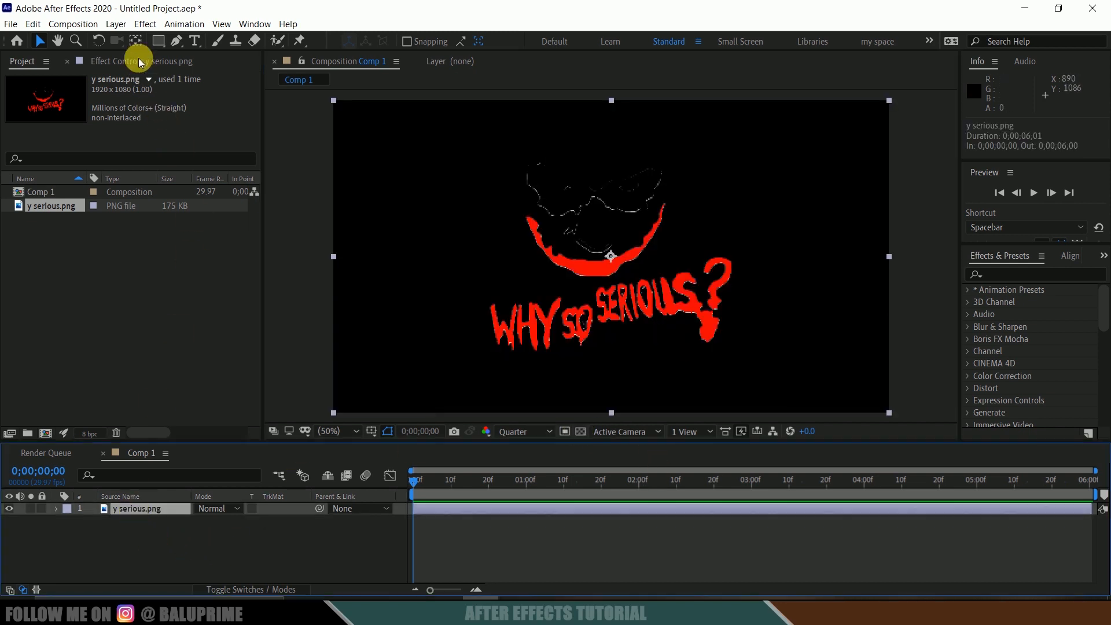
pyautogui.click(117, 24)
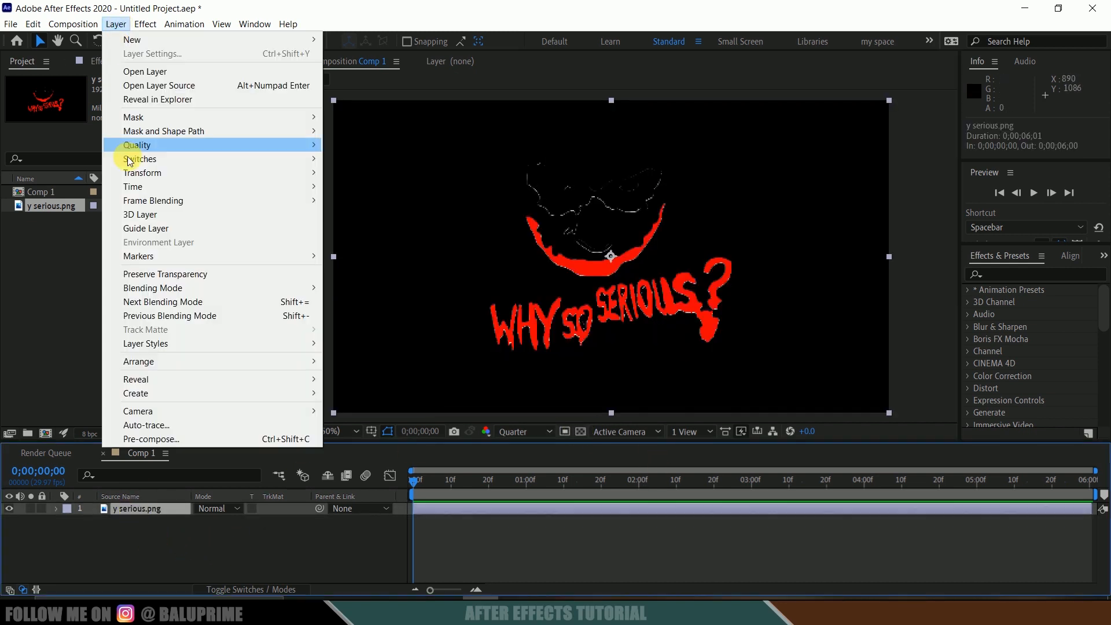
pyautogui.click(149, 427)
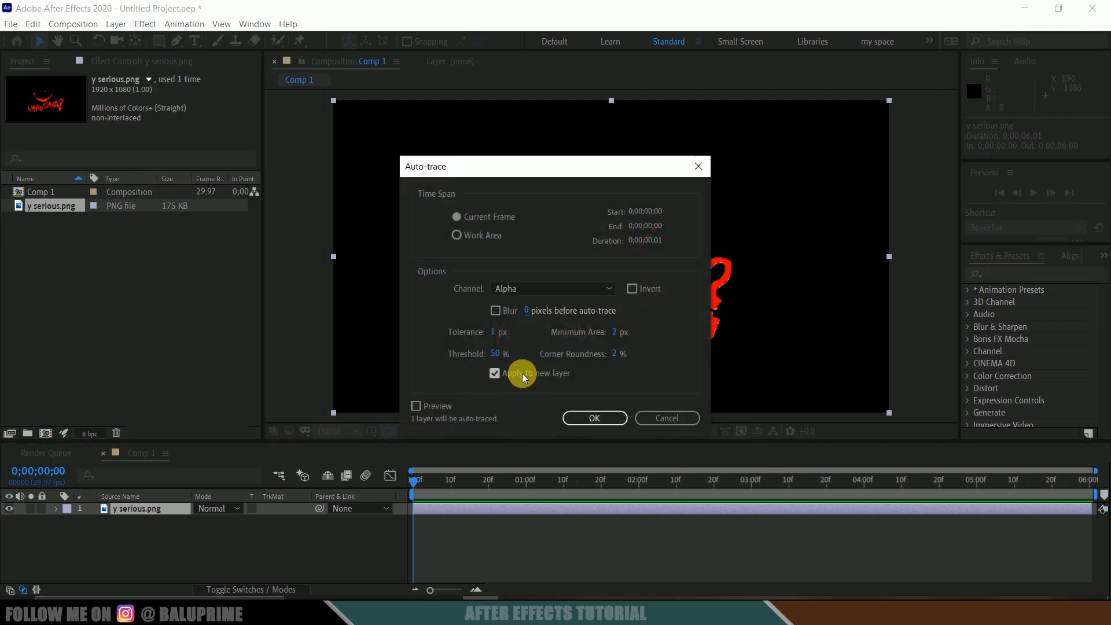
pyautogui.click(595, 418)
pyautogui.click(144, 544)
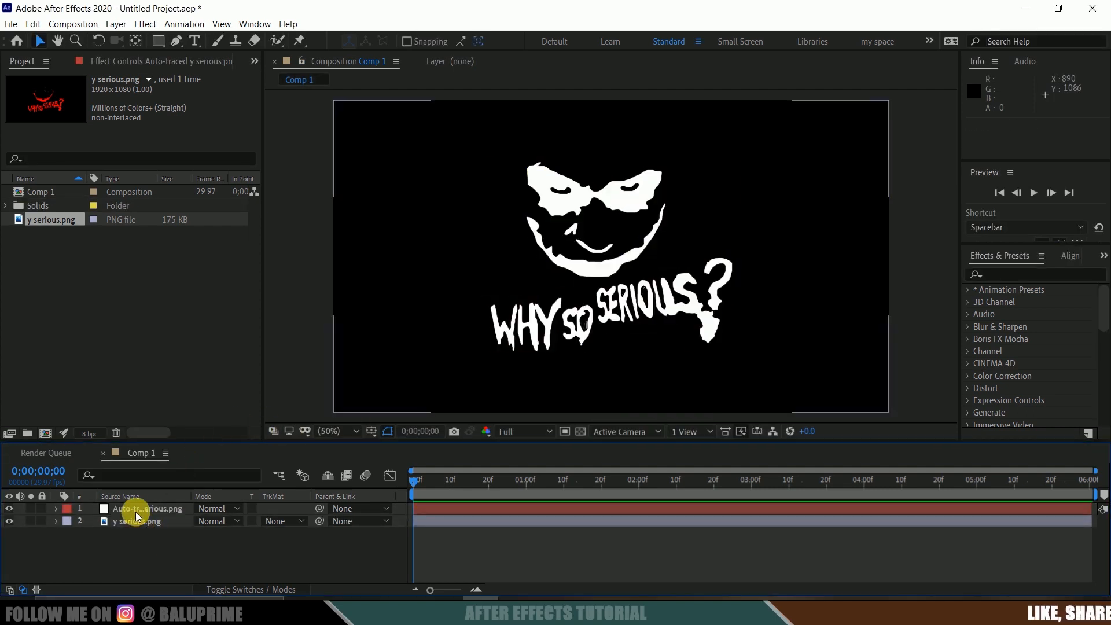
# Step: Delete the original y serious.png layer from Comp 1 and hide the auto-traced layer
pyautogui.click(135, 523)
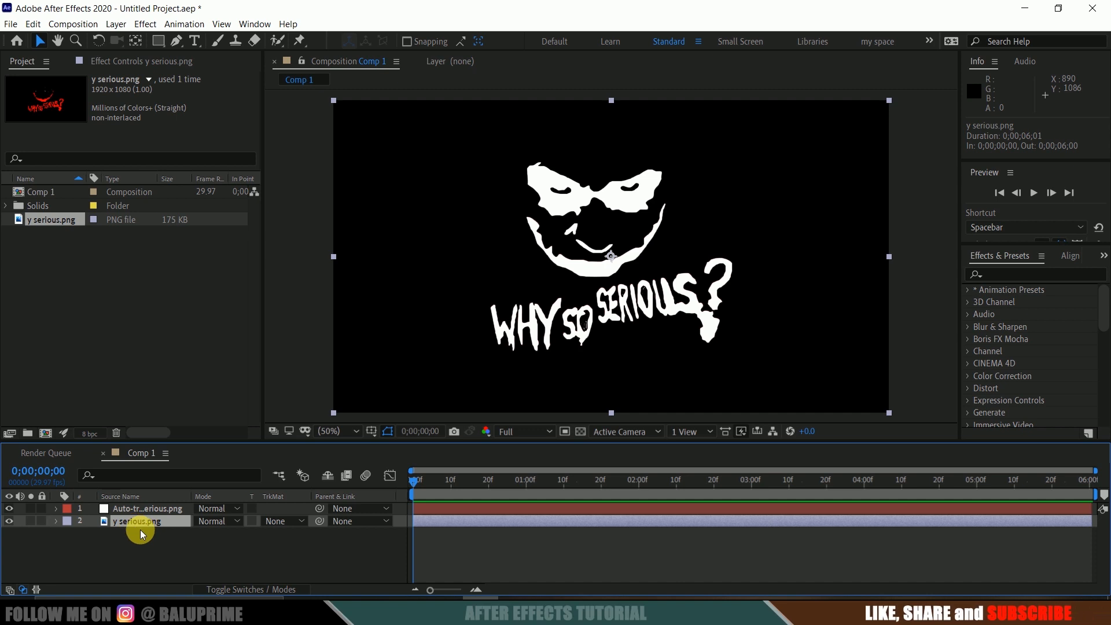
pyautogui.press('Delete')
pyautogui.click(135, 509)
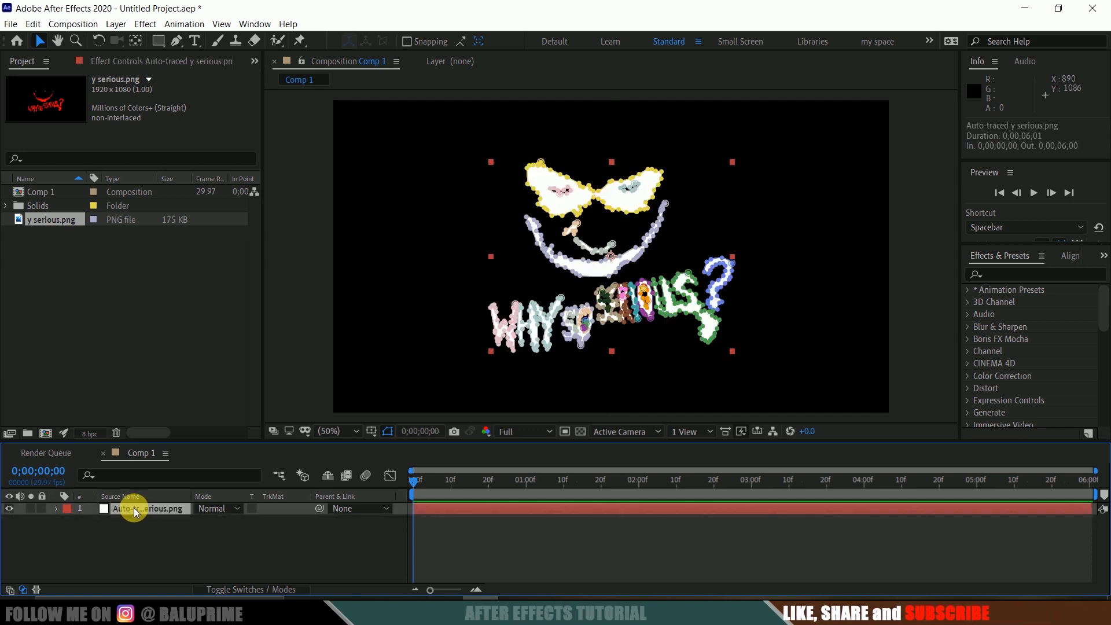
pyautogui.click(10, 508)
pyautogui.click(124, 543)
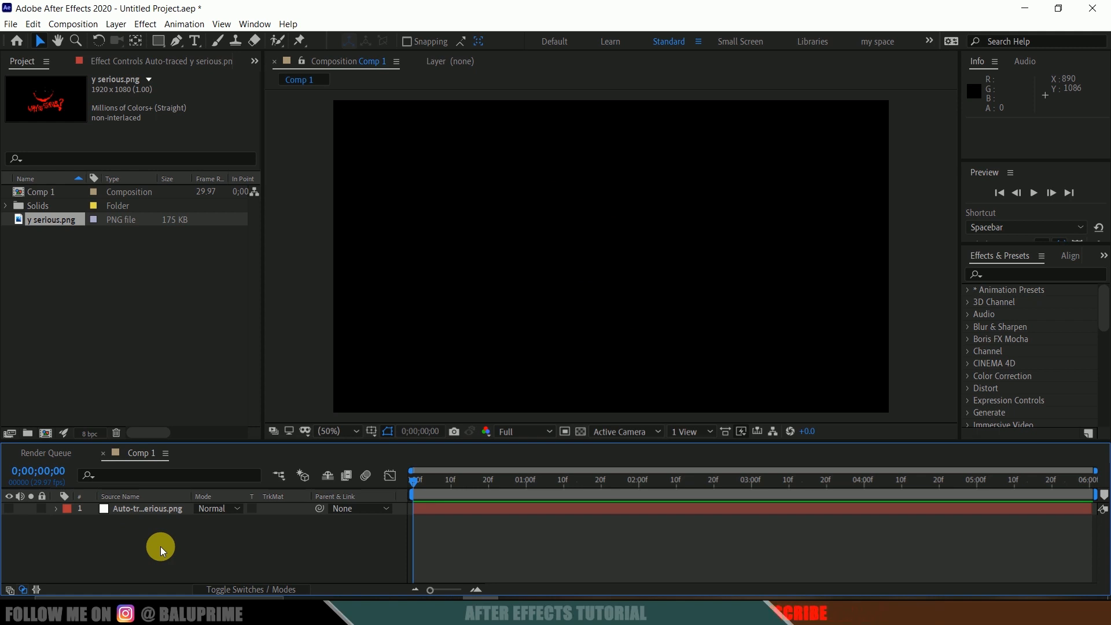
# Step: Create a black 1920 x 1080 px solid layer named "element" in Comp 1
pyautogui.click(116, 26)
pyautogui.moveTo(301, 33)
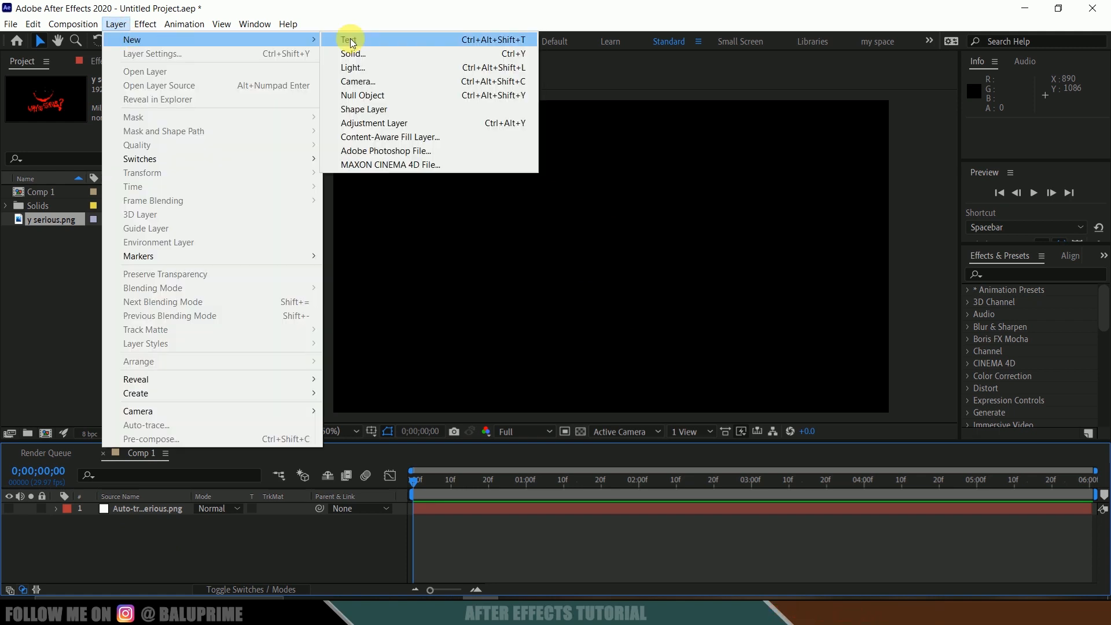
pyautogui.click(408, 54)
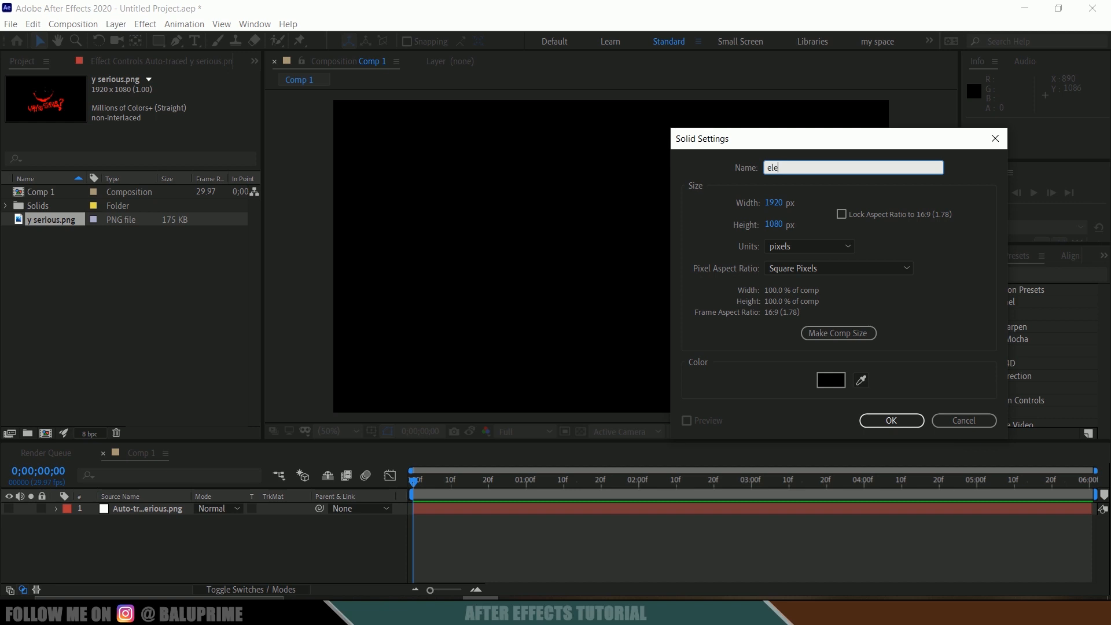
pyautogui.click(895, 425)
# Step: Find the Video Copilot Element effect by searching for "element" and apply it to the element solid
pyautogui.click(1013, 275)
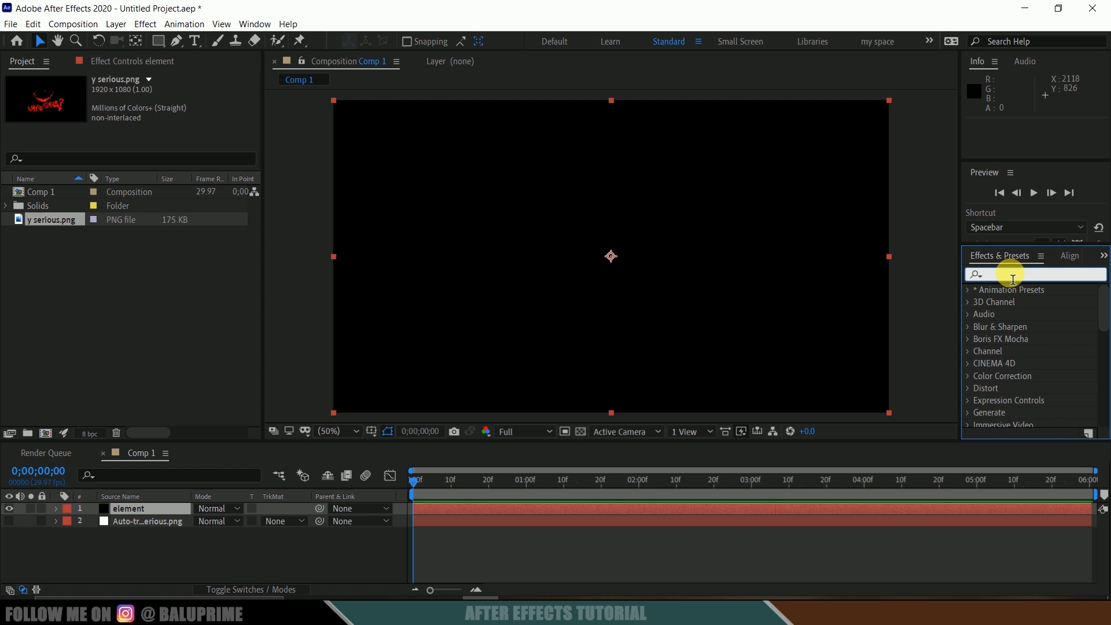
pyautogui.click(254, 24)
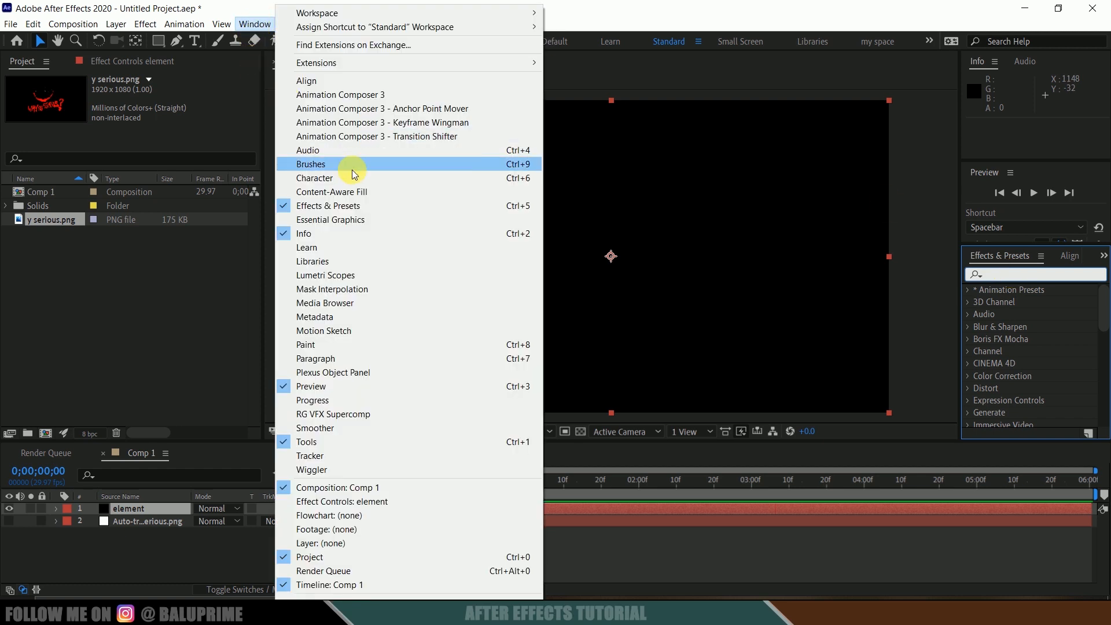
pyautogui.click(1034, 277)
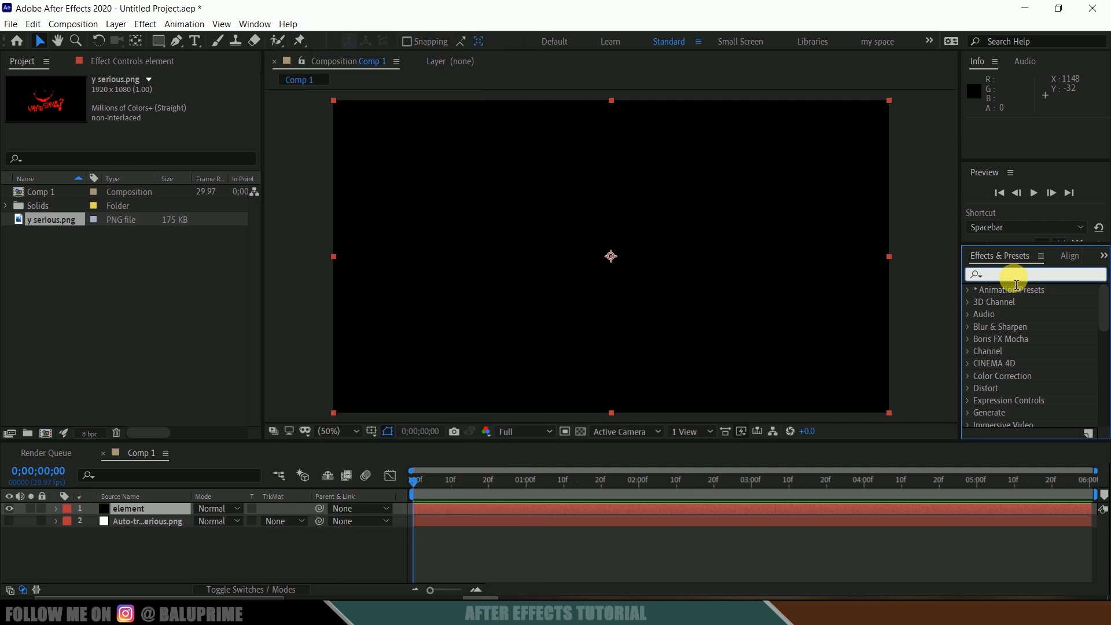
pyautogui.write('element')
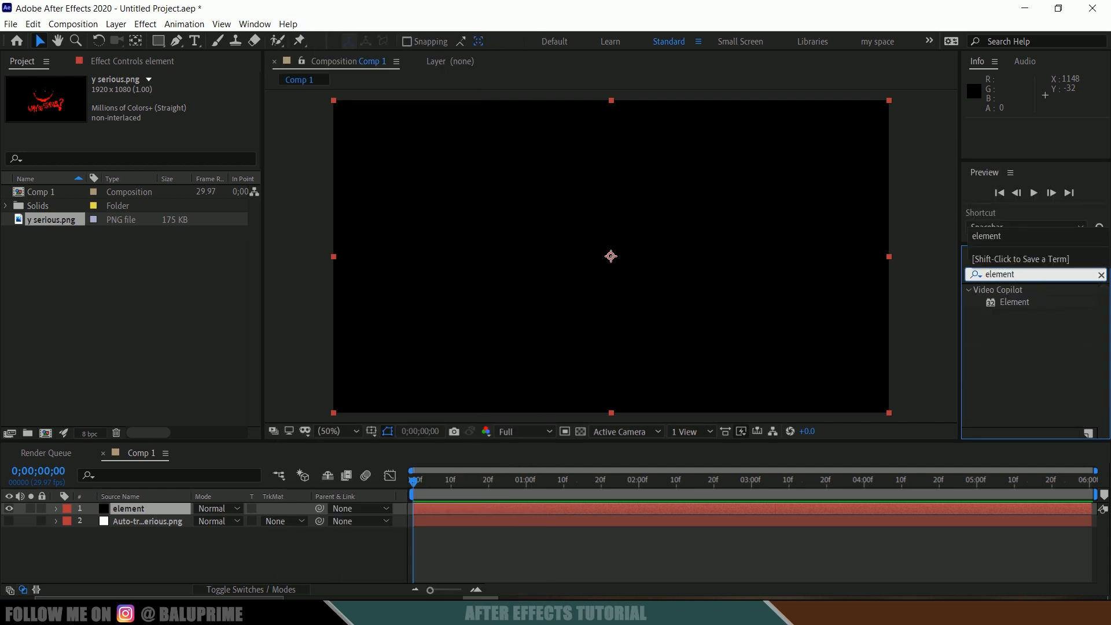
pyautogui.moveTo(1019, 303); pyautogui.dragTo(125, 510)
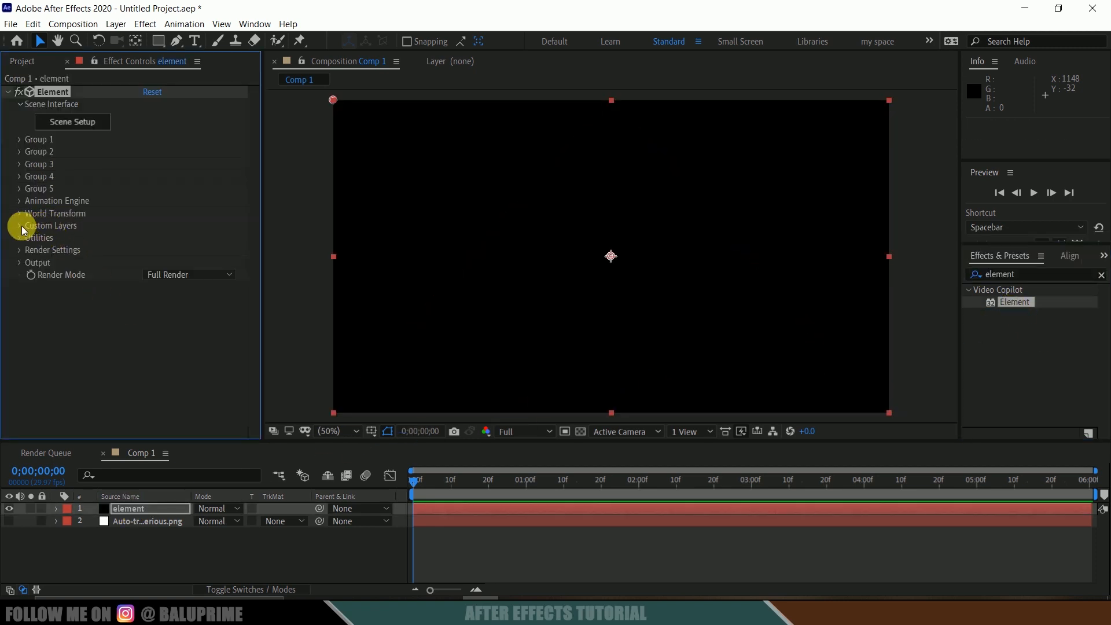
# Step: Assign the auto-traced y serious.png layer to Path Layer 1 in the Element effect's custom text and masks
pyautogui.click(20, 226)
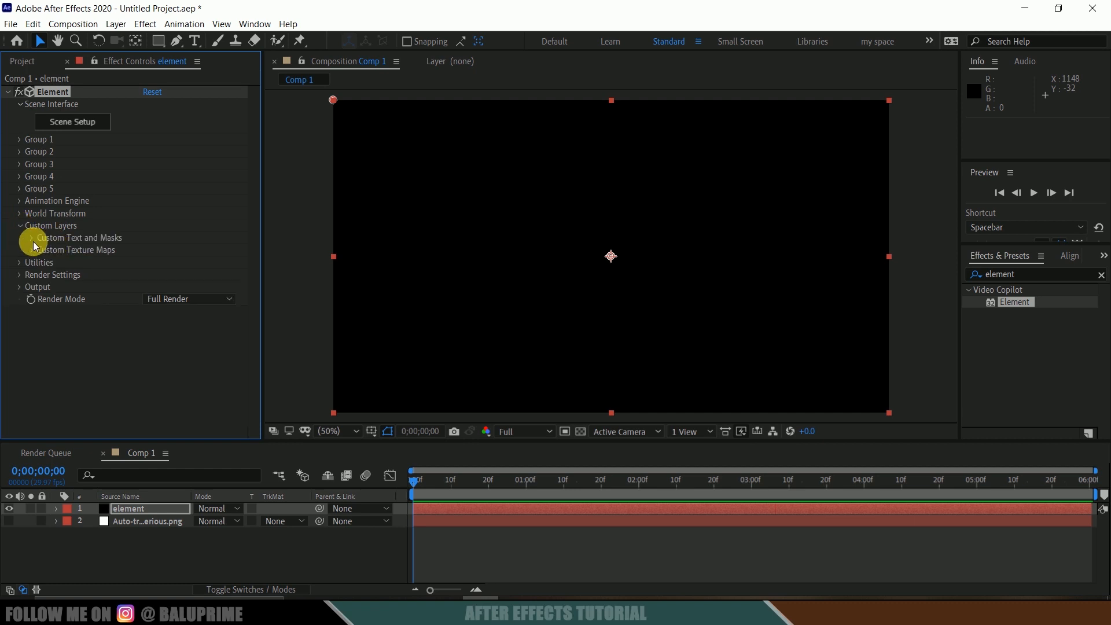
pyautogui.click(31, 237)
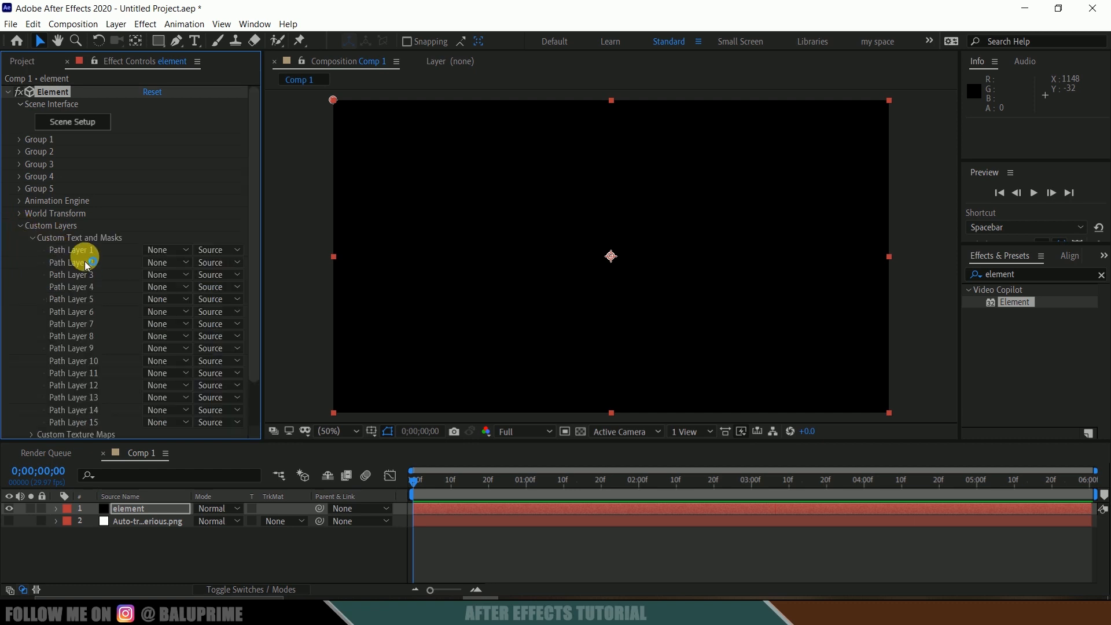
pyautogui.click(151, 250)
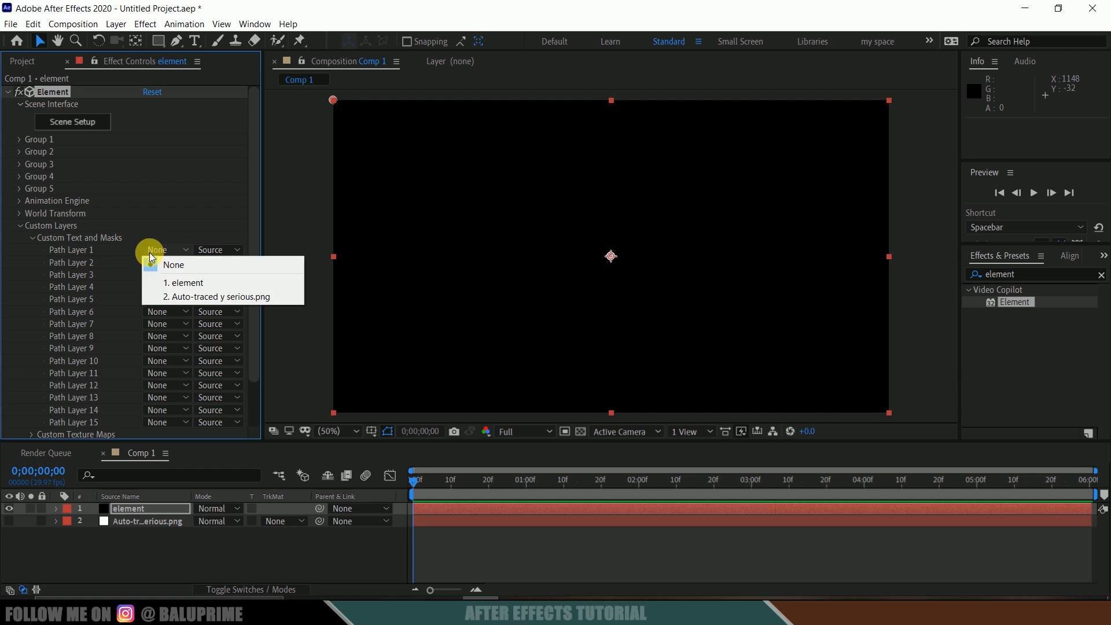
pyautogui.click(195, 297)
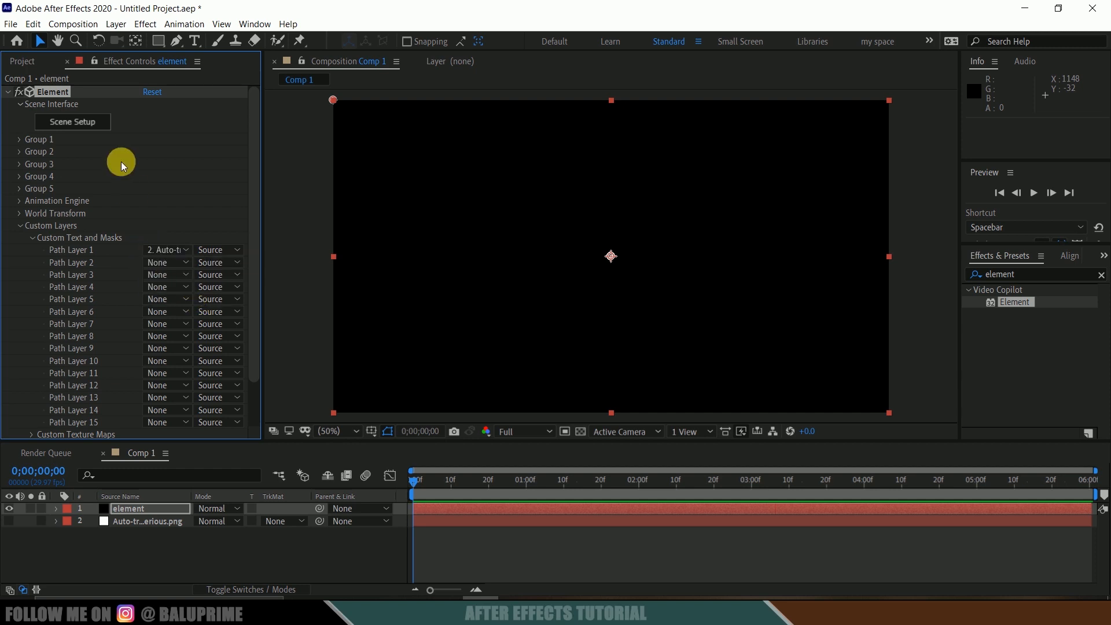
# Step: Open the Element Scene Setup and extrude the custom path into a 3D model
pyautogui.click(70, 125)
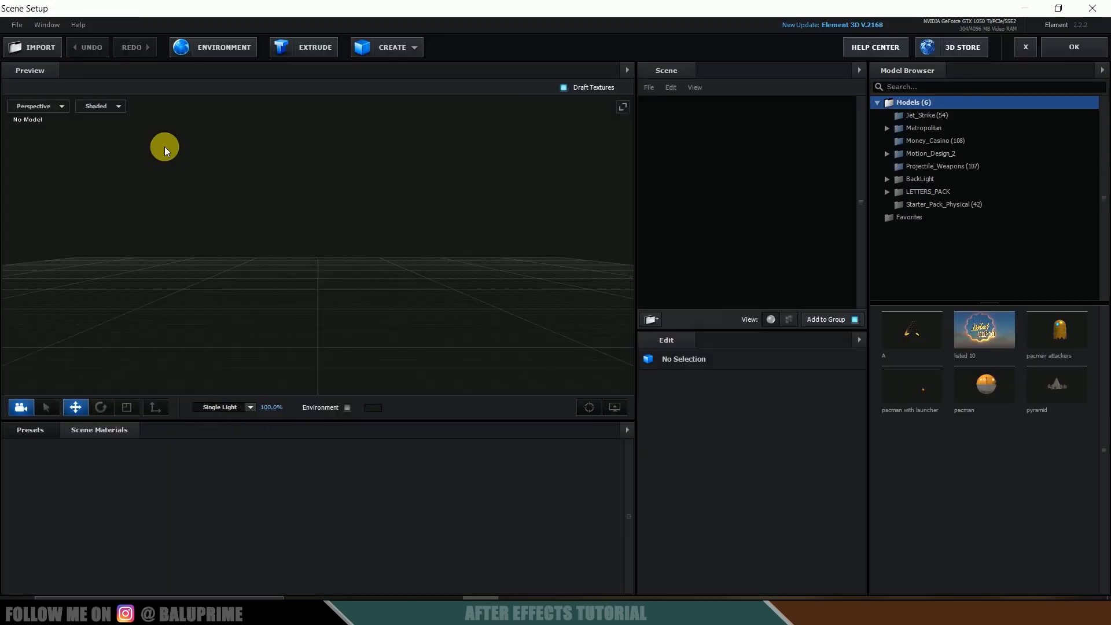
pyautogui.moveTo(322, 251); pyautogui.dragTo(296, 150)
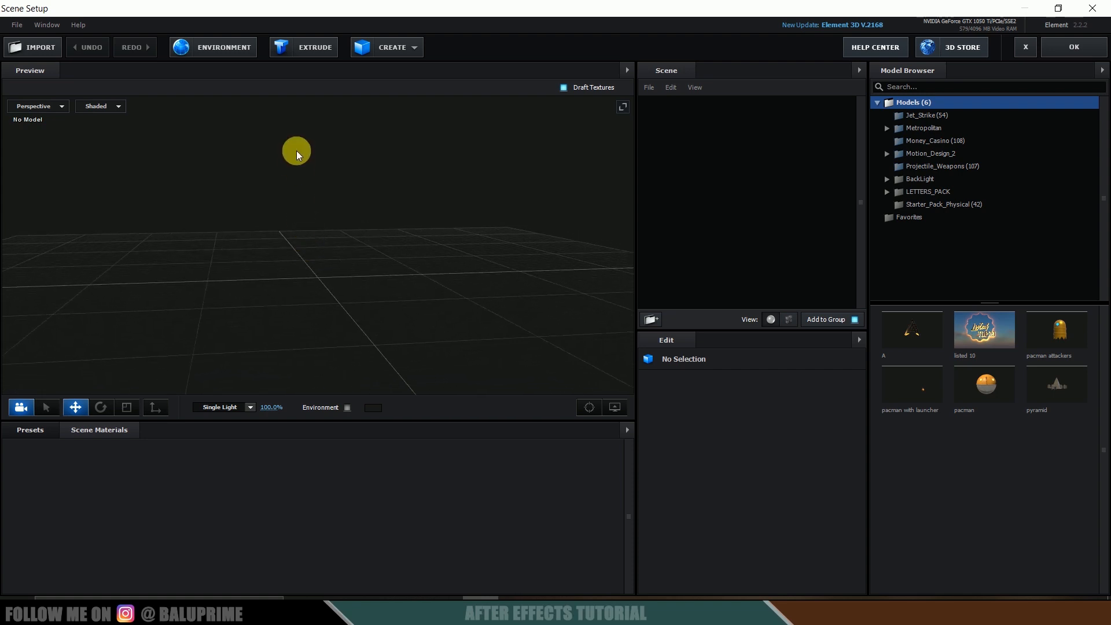
pyautogui.click(291, 47)
pyautogui.moveTo(346, 316)
pyautogui.mouseDown()
pyautogui.moveTo(332, 336)
pyautogui.moveTo(283, 321)
pyautogui.moveTo(353, 322)
pyautogui.mouseUp()
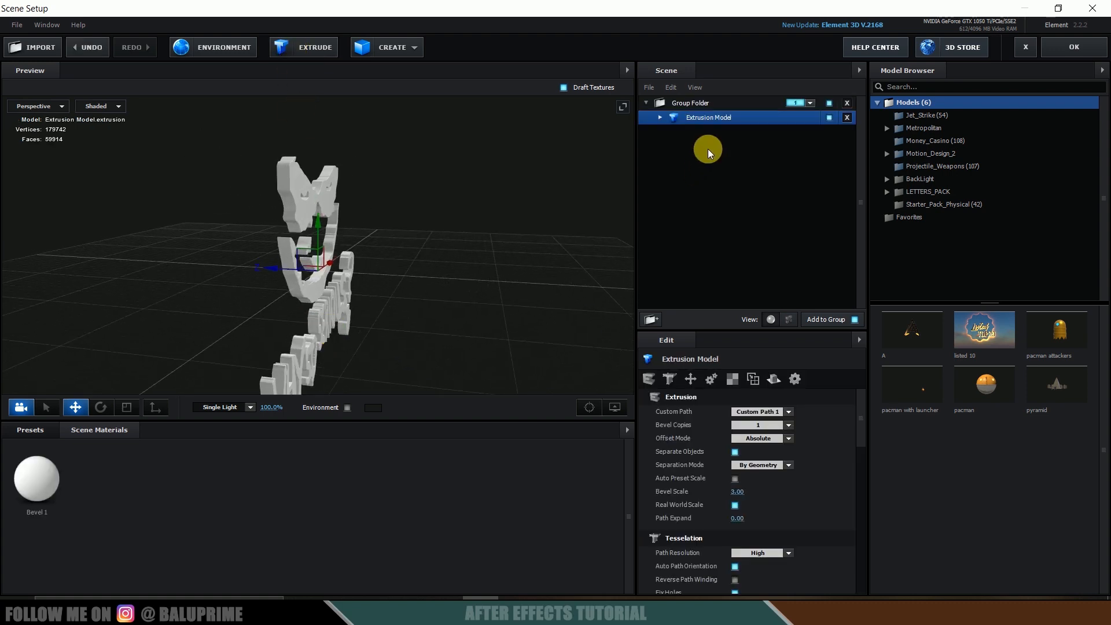
# Step: Duplicate the extrusion model and move the copy along its blue depth axis, slightly away from the original
pyautogui.rightClick(710, 121)
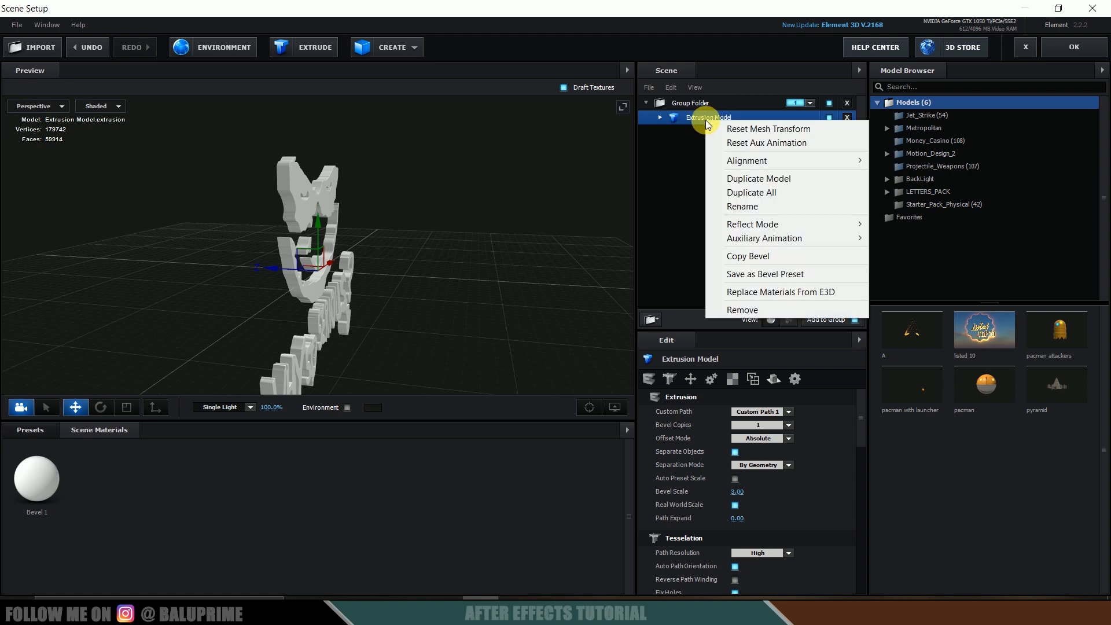
pyautogui.click(740, 177)
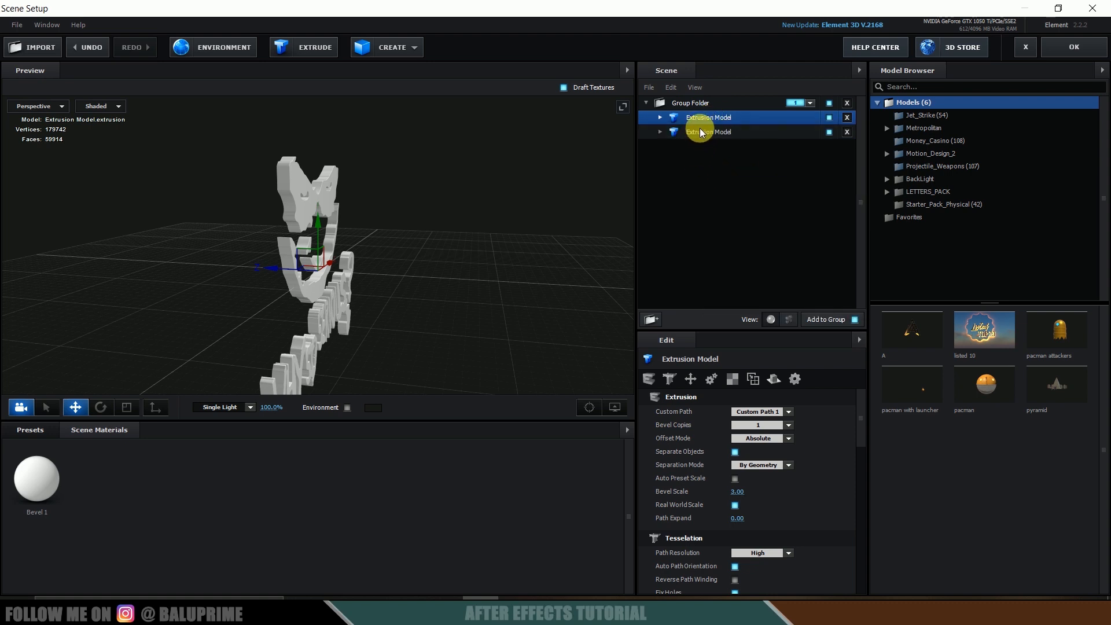
pyautogui.click(700, 129)
pyautogui.moveTo(277, 268); pyautogui.dragTo(254, 268)
# Step: Set the Bevel Size of the duplicate model's Bevel 1 to 0
pyautogui.click(660, 132)
pyautogui.click(717, 145)
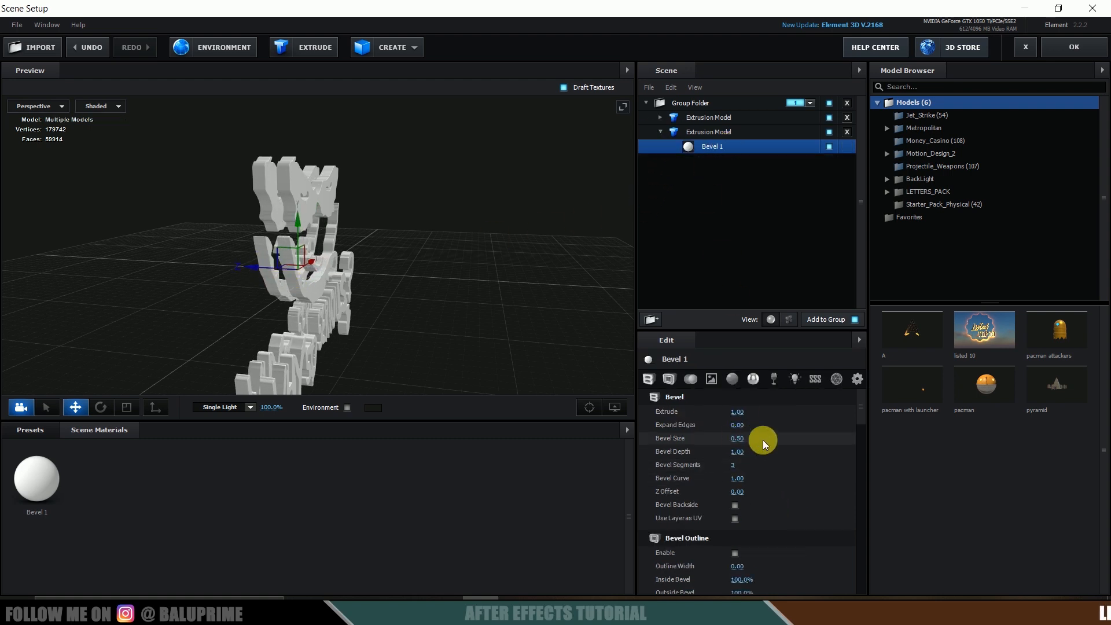
pyautogui.click(743, 438)
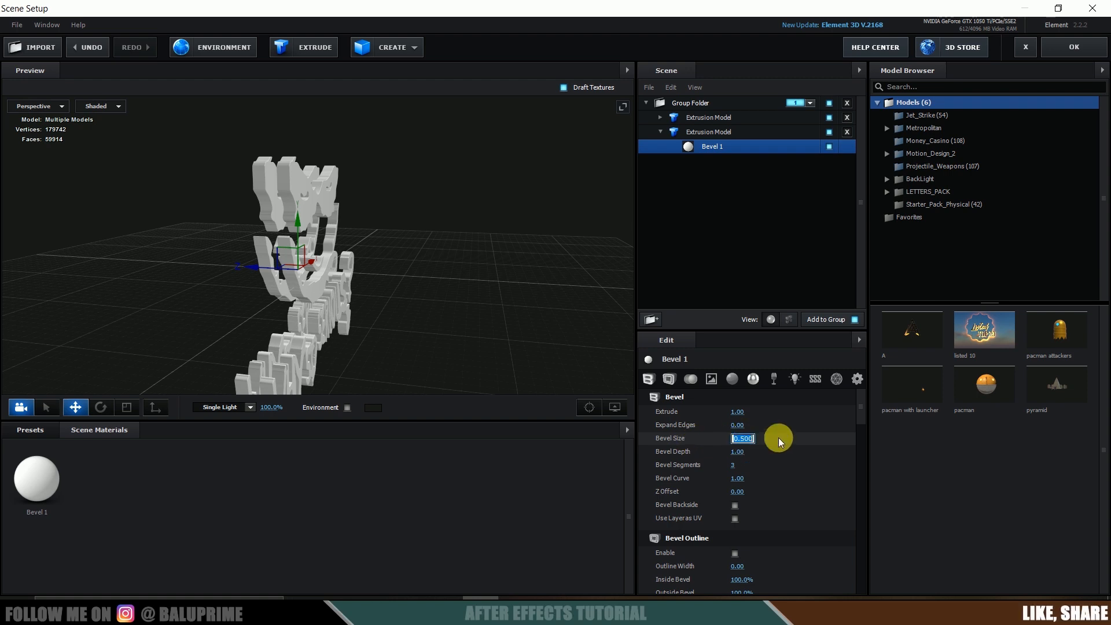
pyautogui.write('0')
pyautogui.press('Return')
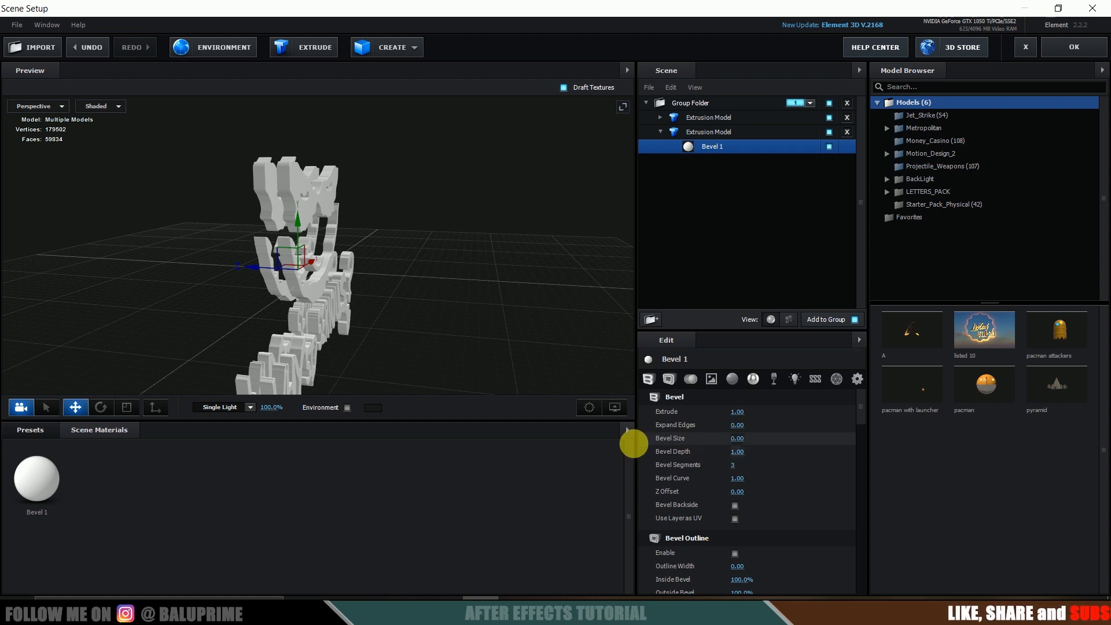
# Step: Set the Expand Edges value of the duplicate model's Bevel 1 to -0.5
pyautogui.click(737, 426)
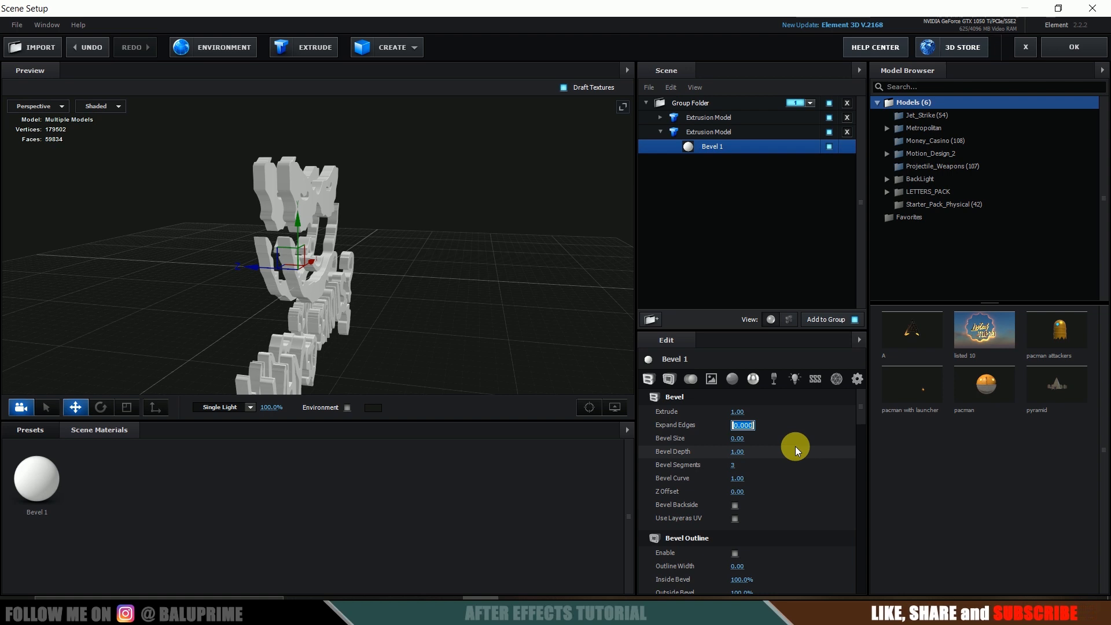
pyautogui.write('-0.5')
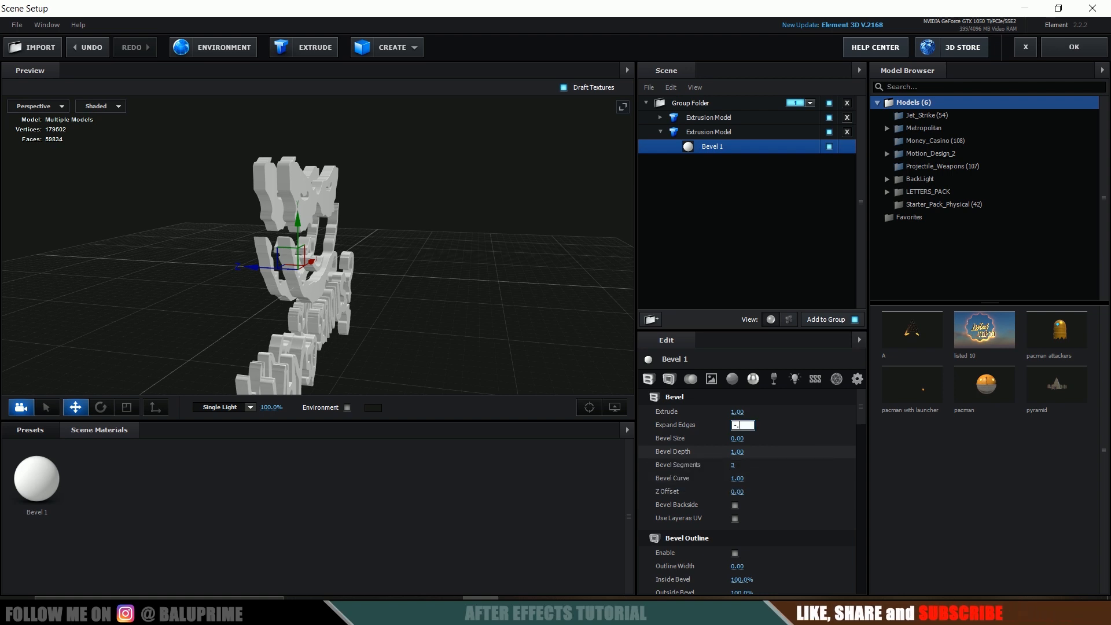
pyautogui.press('Return')
pyautogui.scroll(3, 431, 269)
pyautogui.moveTo(432, 270); pyautogui.dragTo(401, 293)
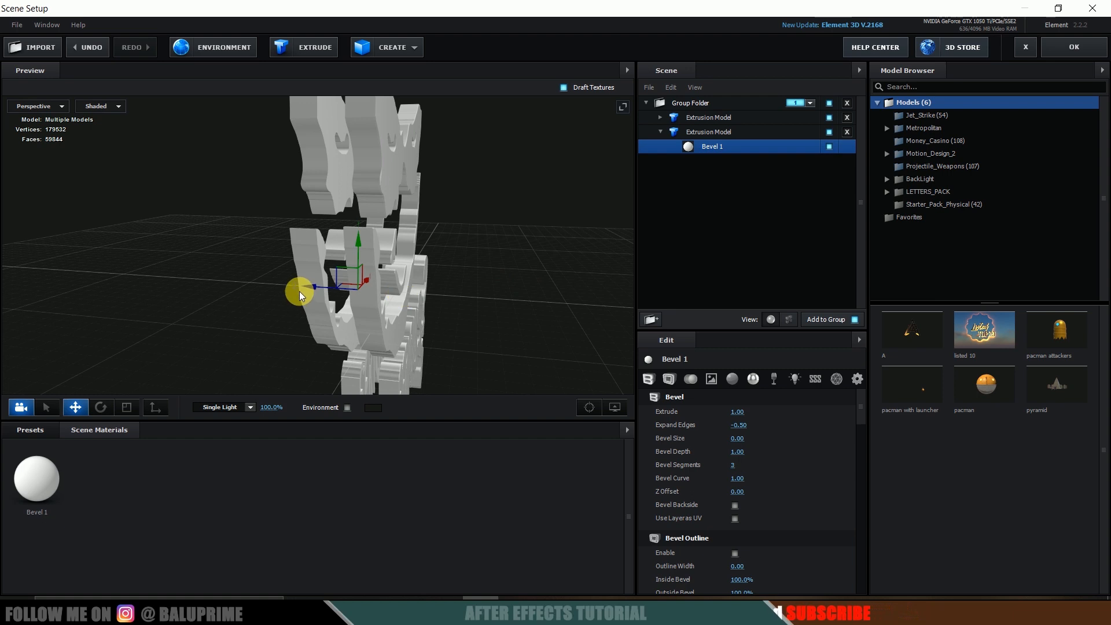
# Step: Reposition the duplicate extrusion model along its blue depth axis so it sits closer against the back of the original
pyautogui.moveTo(304, 287); pyautogui.dragTo(329, 294)
pyautogui.moveTo(270, 314); pyautogui.dragTo(410, 246)
pyautogui.moveTo(343, 278)
pyautogui.mouseDown()
pyautogui.moveTo(317, 286)
pyautogui.moveTo(358, 282)
pyautogui.mouseUp()
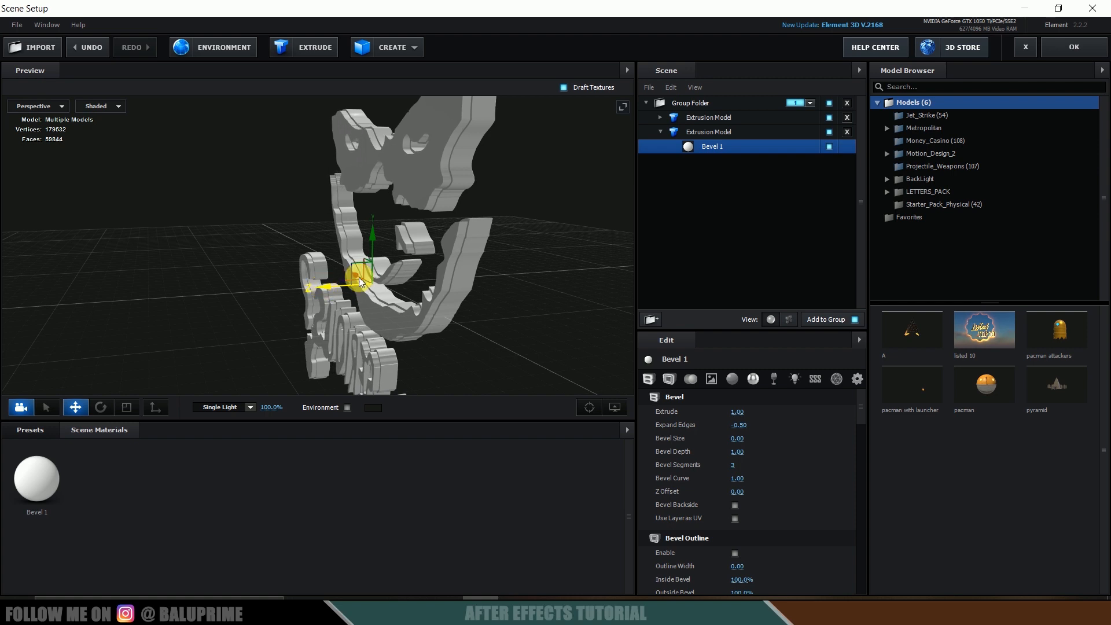
# Step: Toggle the visibility of the two extrusion models to tell which one is which
pyautogui.click(723, 118)
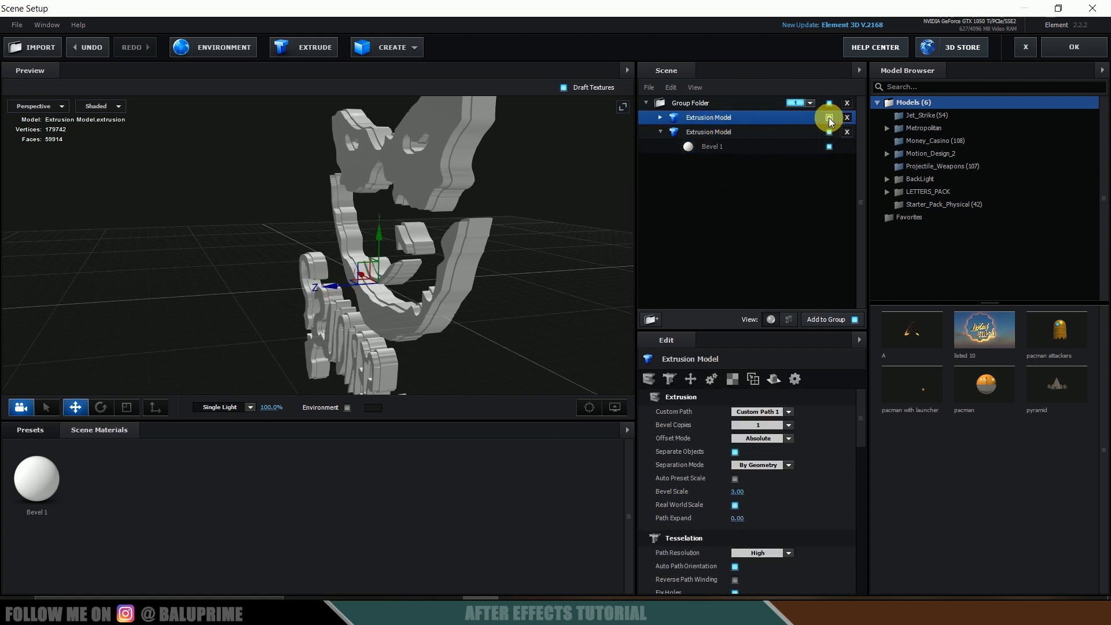
pyautogui.click(829, 117)
pyautogui.click(713, 131)
pyautogui.click(829, 133)
pyautogui.click(829, 134)
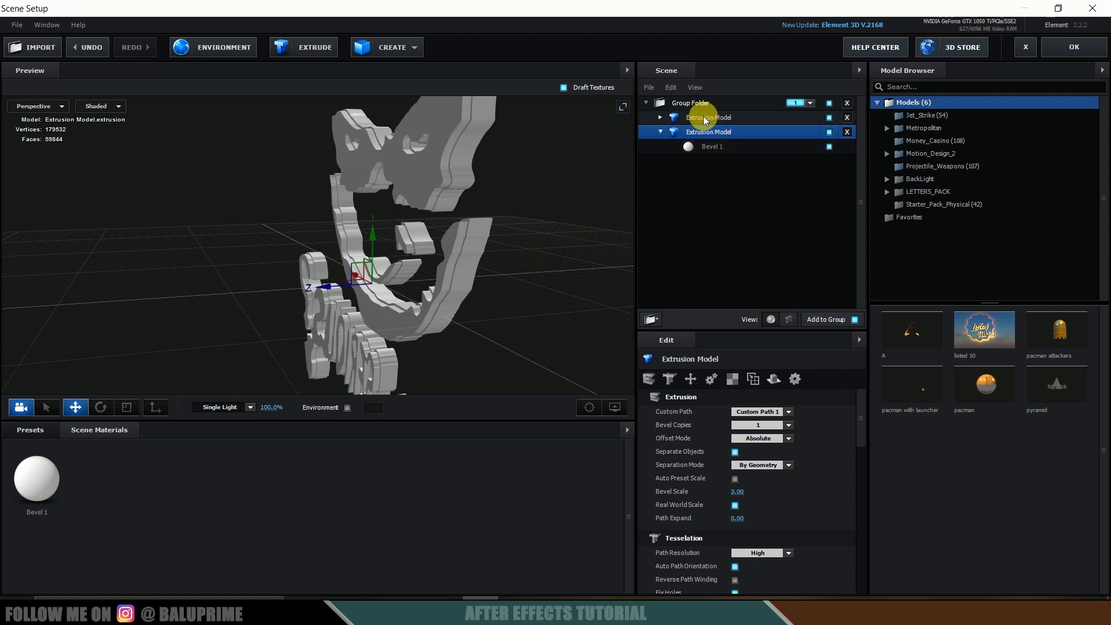
# Step: Apply the metal_black preset from the Pro_Shaders_2 Metal materials to the original extrusion model
pyautogui.click(32, 431)
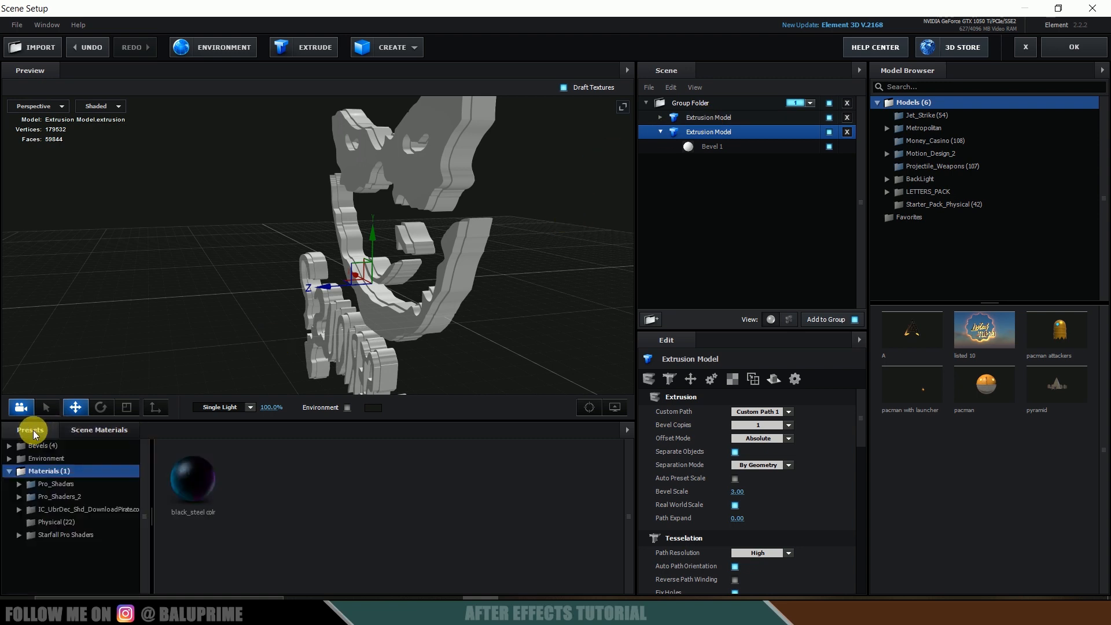
pyautogui.doubleClick(57, 498)
pyautogui.scroll(-3, 87, 509)
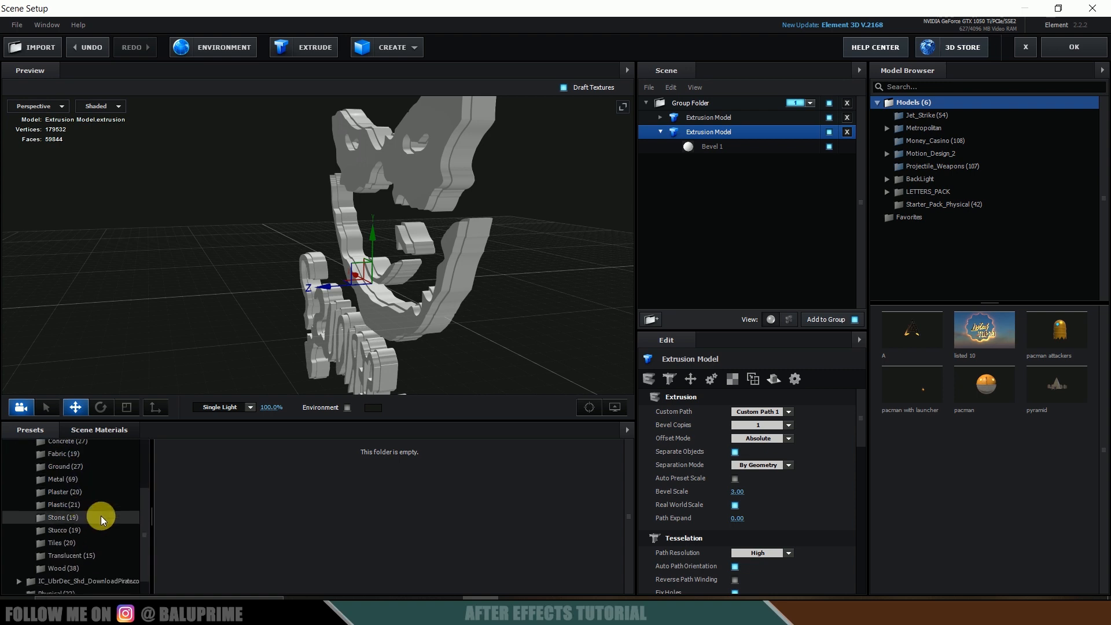
pyautogui.click(62, 480)
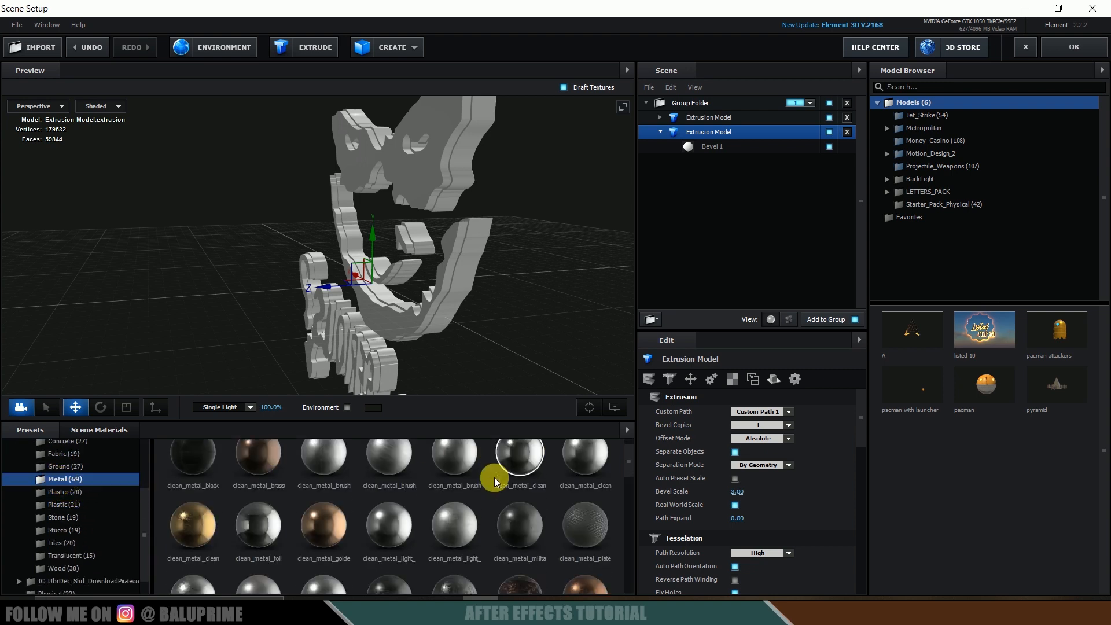
pyautogui.scroll(1, 513, 488)
pyautogui.moveTo(373, 502); pyautogui.dragTo(708, 120)
pyautogui.moveTo(556, 239); pyautogui.dragTo(613, 248)
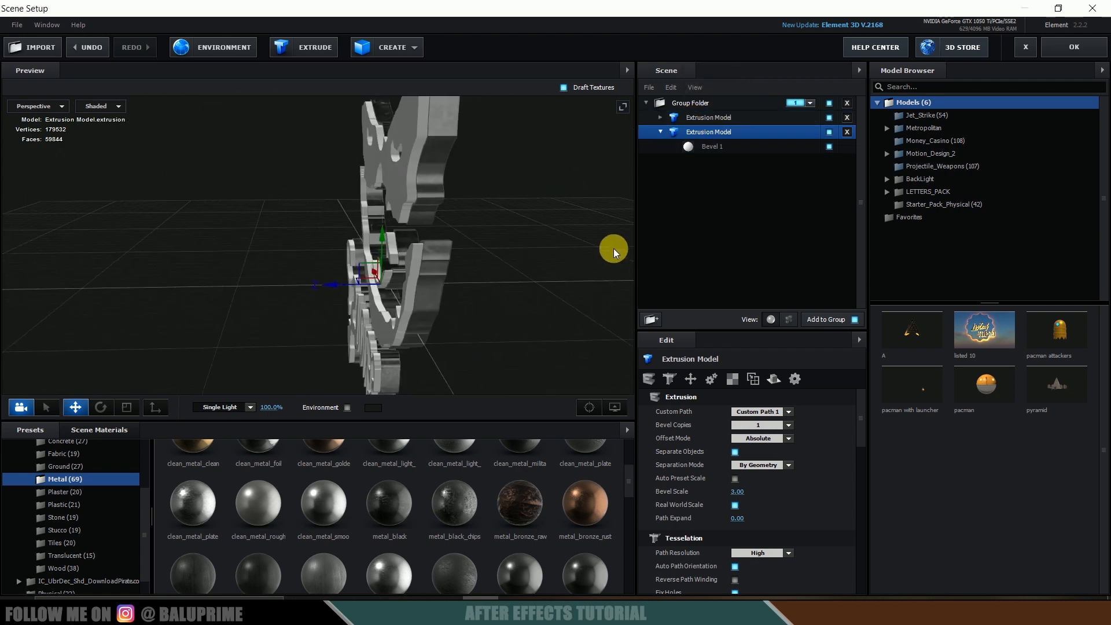
# Step: Apply the Bright_Light preset from the Physical materials to Bevel 1 of the duplicate extrusion model
pyautogui.click(728, 146)
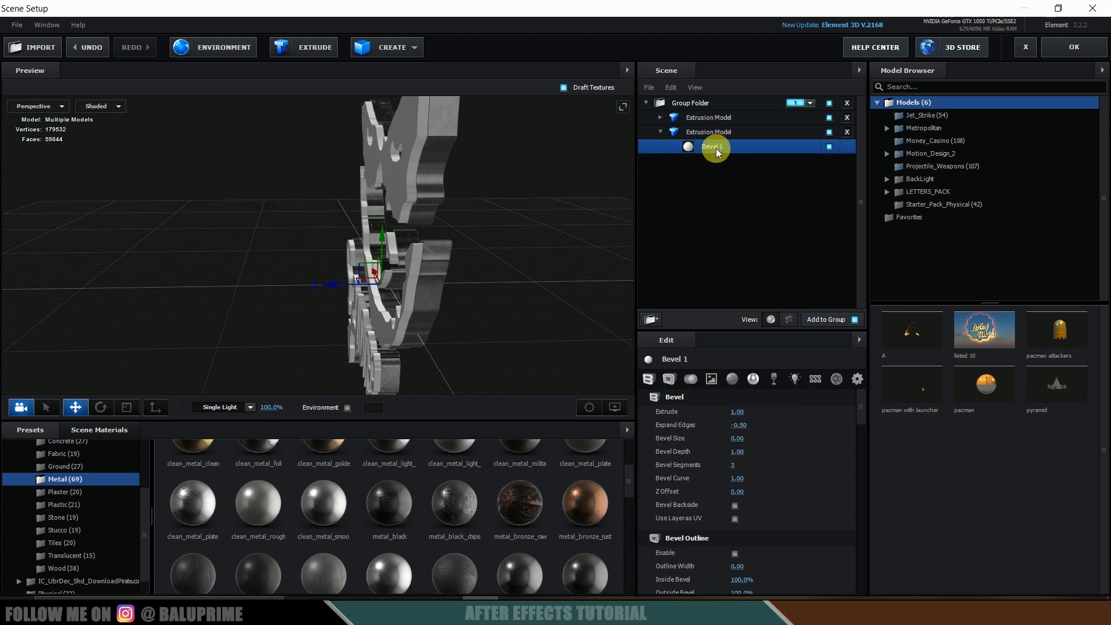
pyautogui.scroll(-1, 86, 540)
pyautogui.click(57, 576)
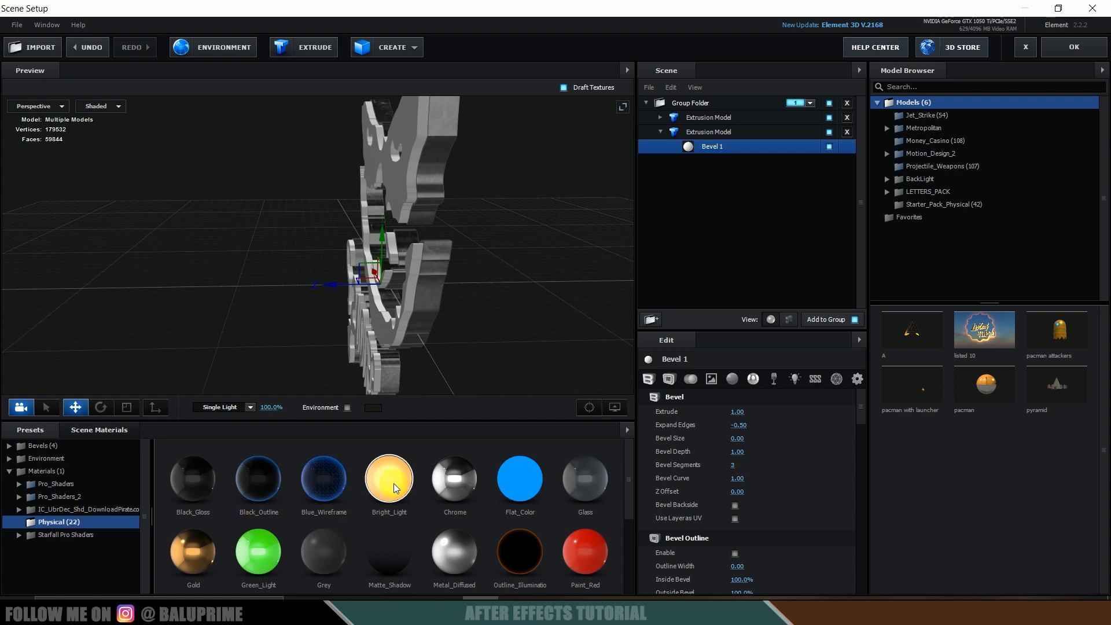
pyautogui.moveTo(397, 496); pyautogui.dragTo(720, 149)
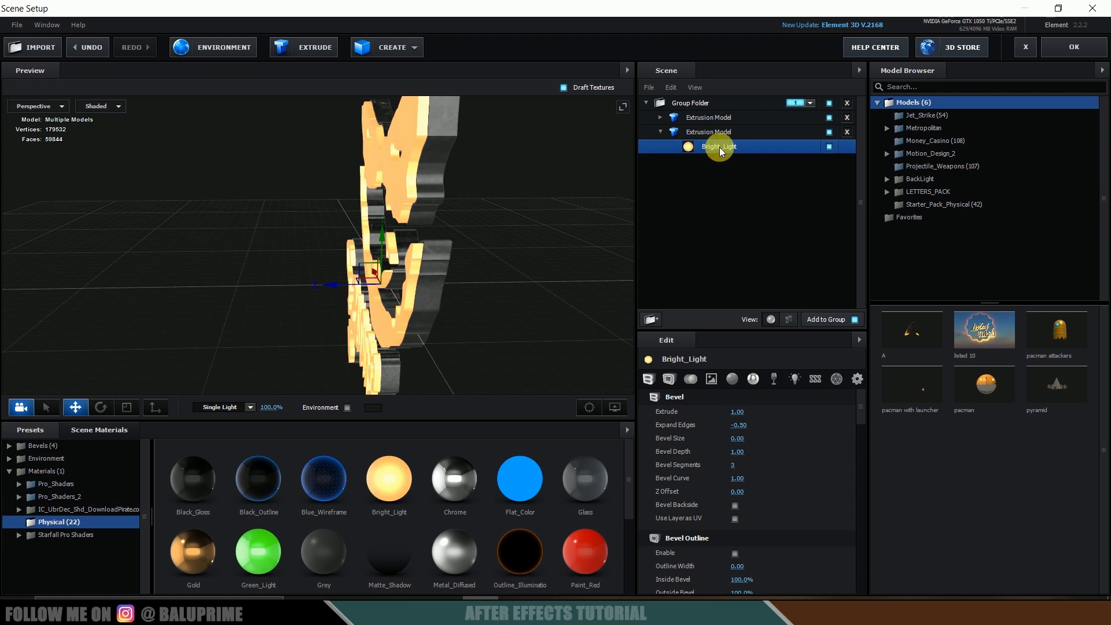
# Step: Change the Illumination color of the duplicate's Bright_Light material to red
pyautogui.scroll(-6, 815, 478)
pyautogui.click(726, 149)
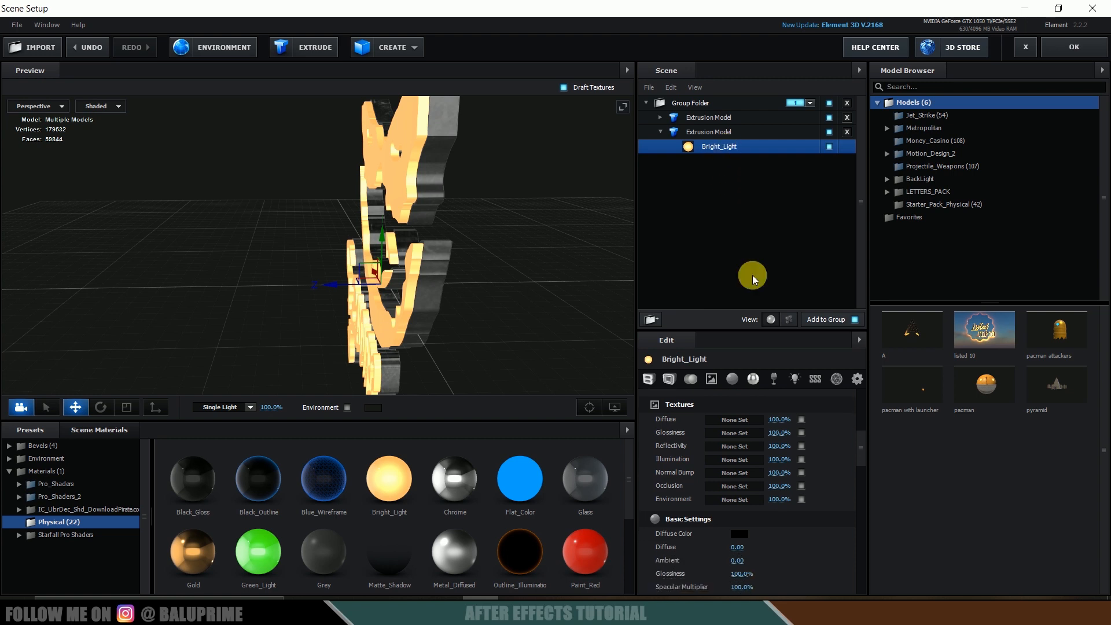
pyautogui.scroll(-8, 832, 492)
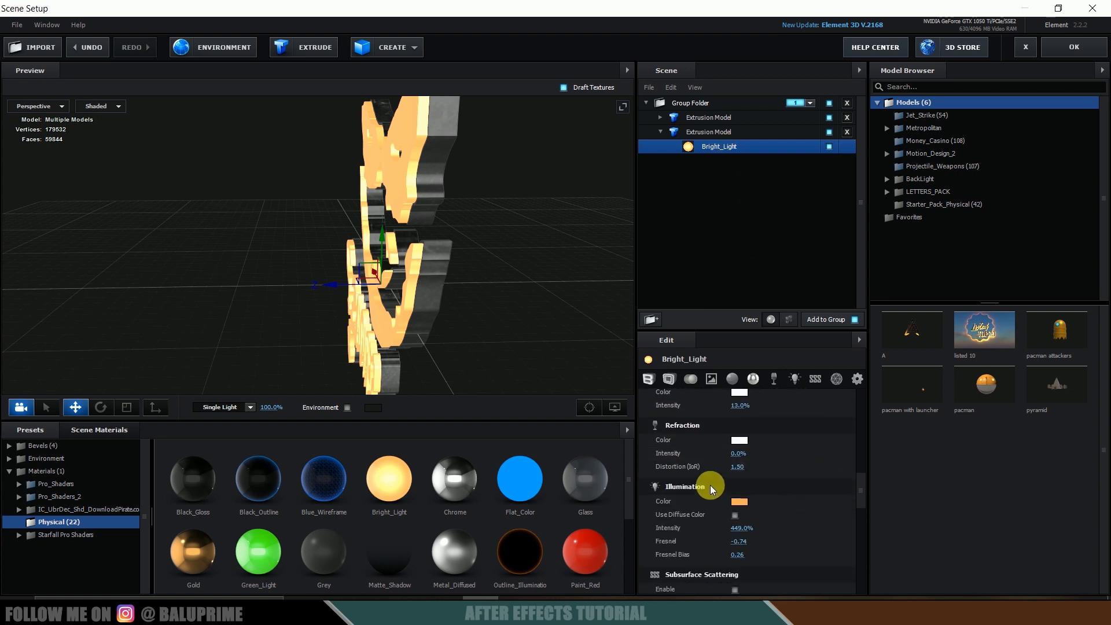
pyautogui.click(732, 501)
pyautogui.click(786, 441)
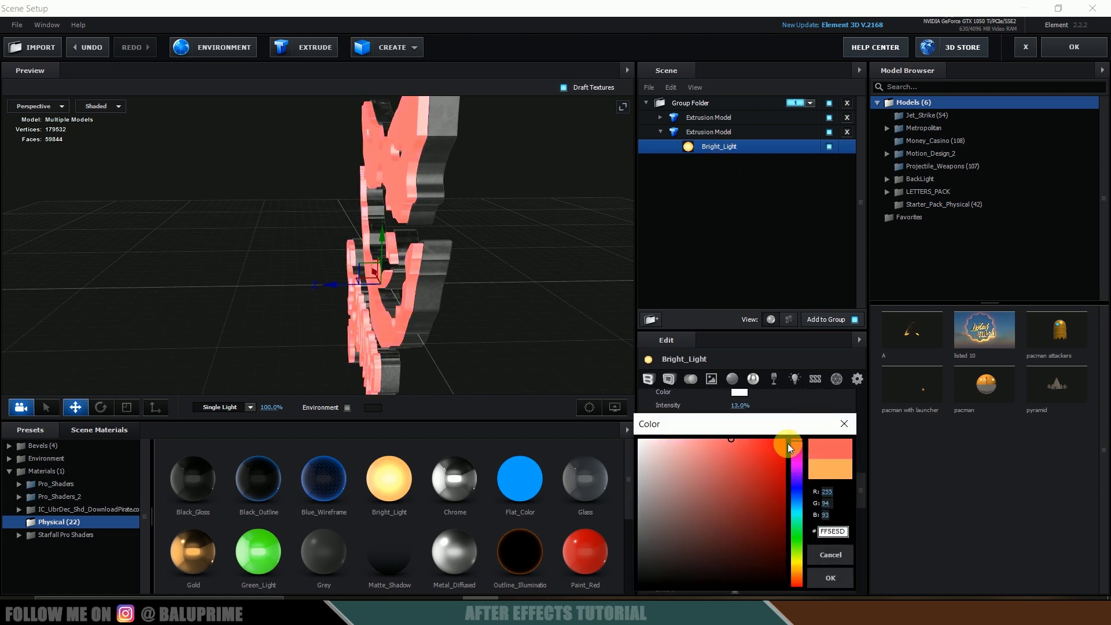
pyautogui.click(830, 576)
pyautogui.moveTo(443, 286); pyautogui.dragTo(475, 241)
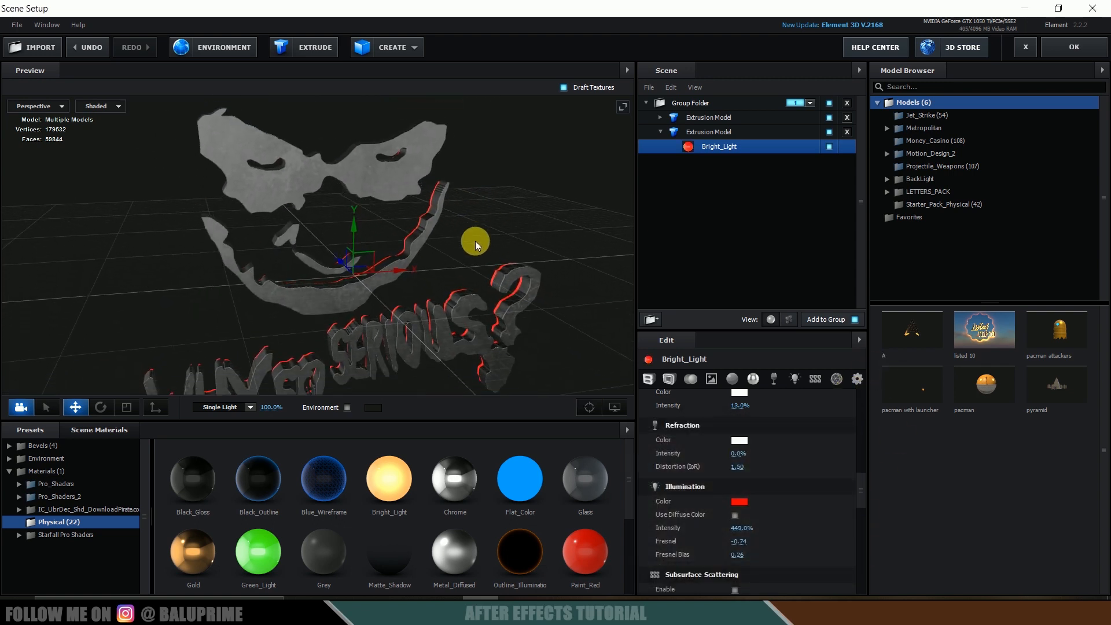
# Step: Create a plane model and set its Size XY to 25.00 by 25.00
pyautogui.click(395, 46)
pyautogui.click(532, 75)
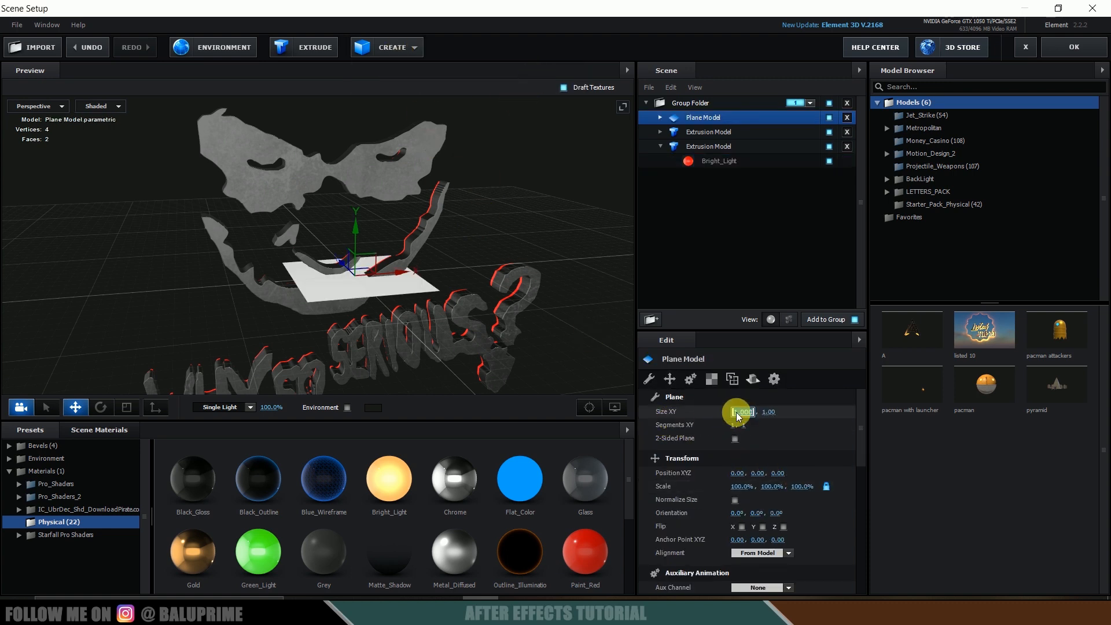
pyautogui.press('Return')
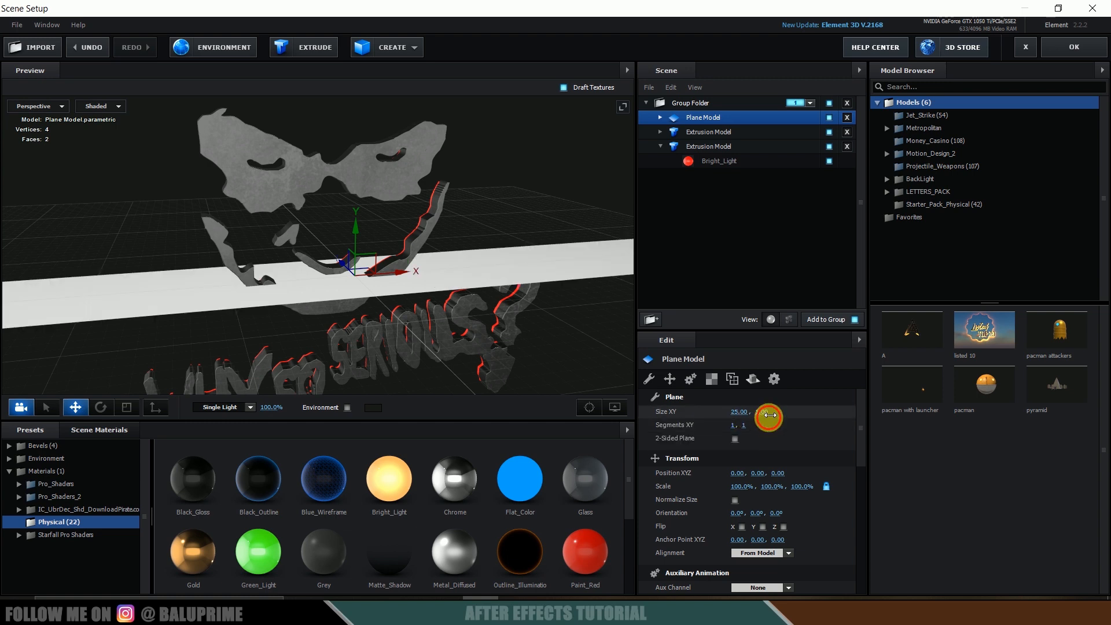
pyautogui.write('25')
pyautogui.press('Return')
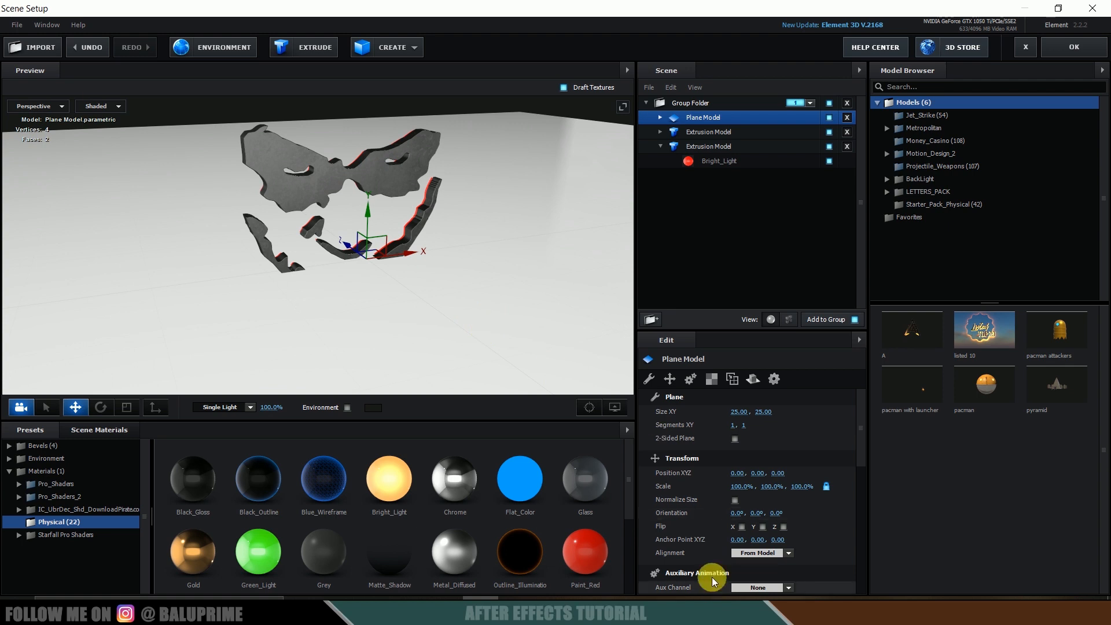
# Step: Set the plane's X orientation to -90° and move it along its depth axis to 0.10, behind the logo
pyautogui.moveTo(735, 515); pyautogui.dragTo(691, 518)
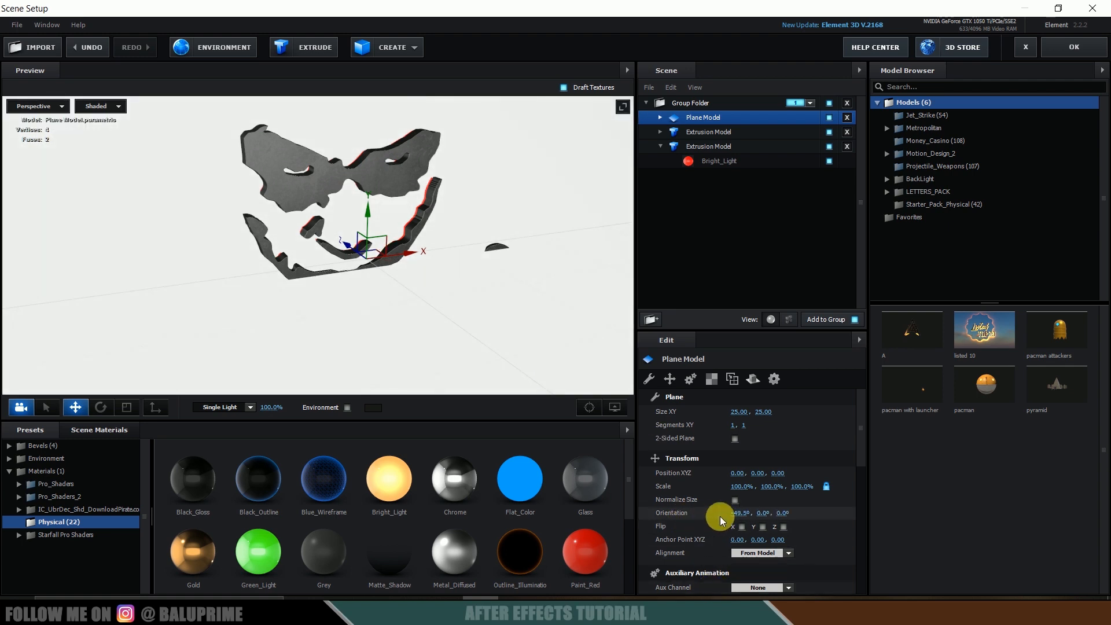
pyautogui.press('Return')
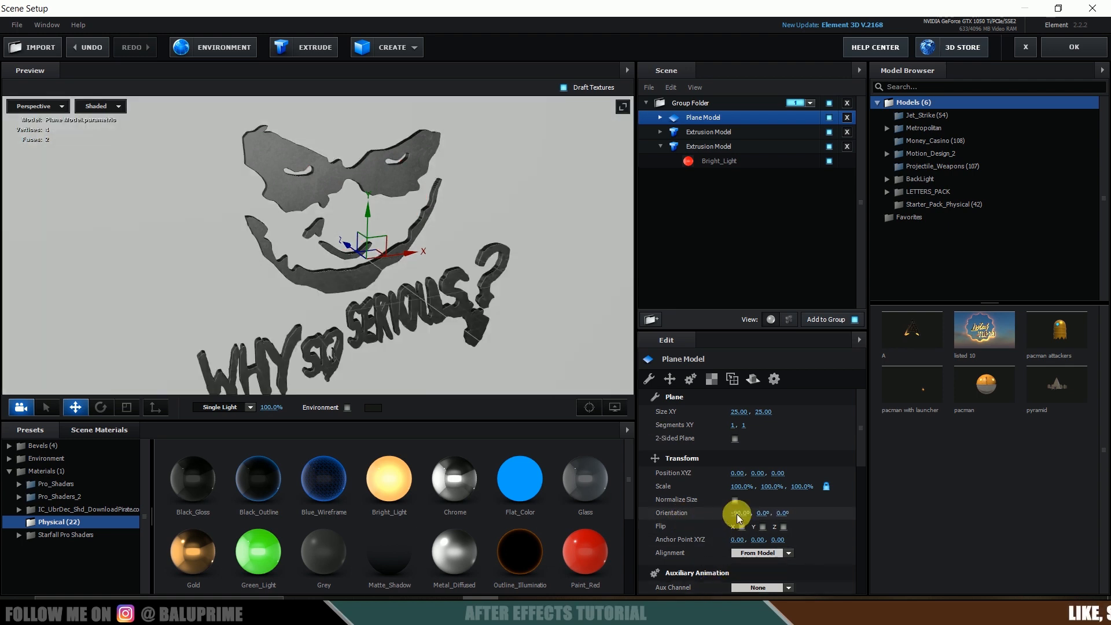
pyautogui.moveTo(358, 268)
pyautogui.mouseDown()
pyautogui.moveTo(334, 252)
pyautogui.moveTo(344, 276)
pyautogui.mouseUp()
pyautogui.scroll(3, 344, 280)
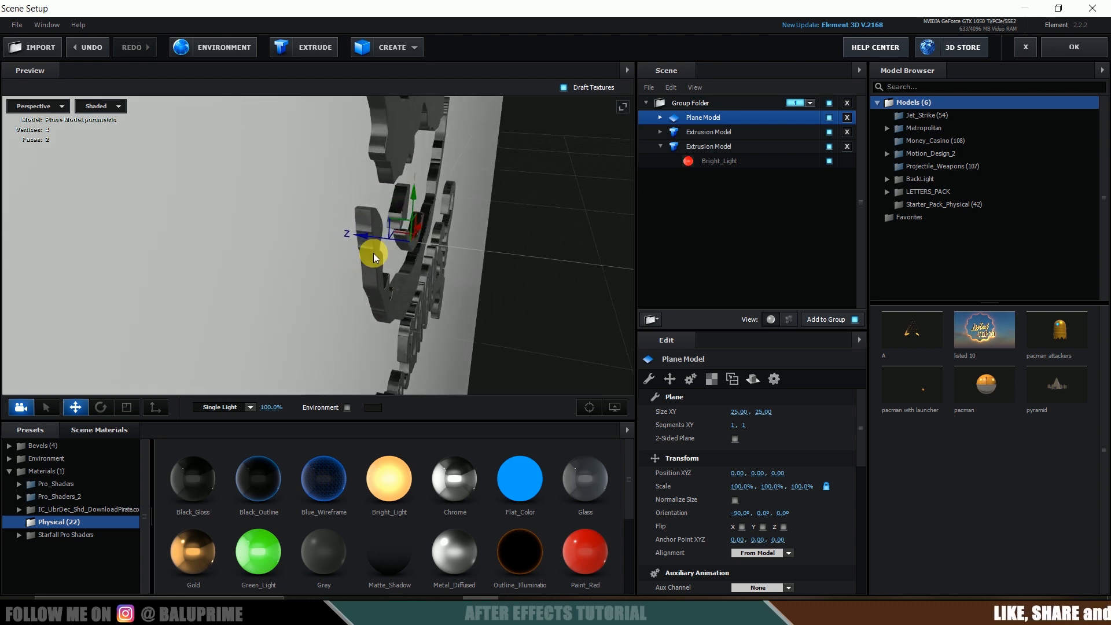
pyautogui.moveTo(366, 234); pyautogui.dragTo(352, 234)
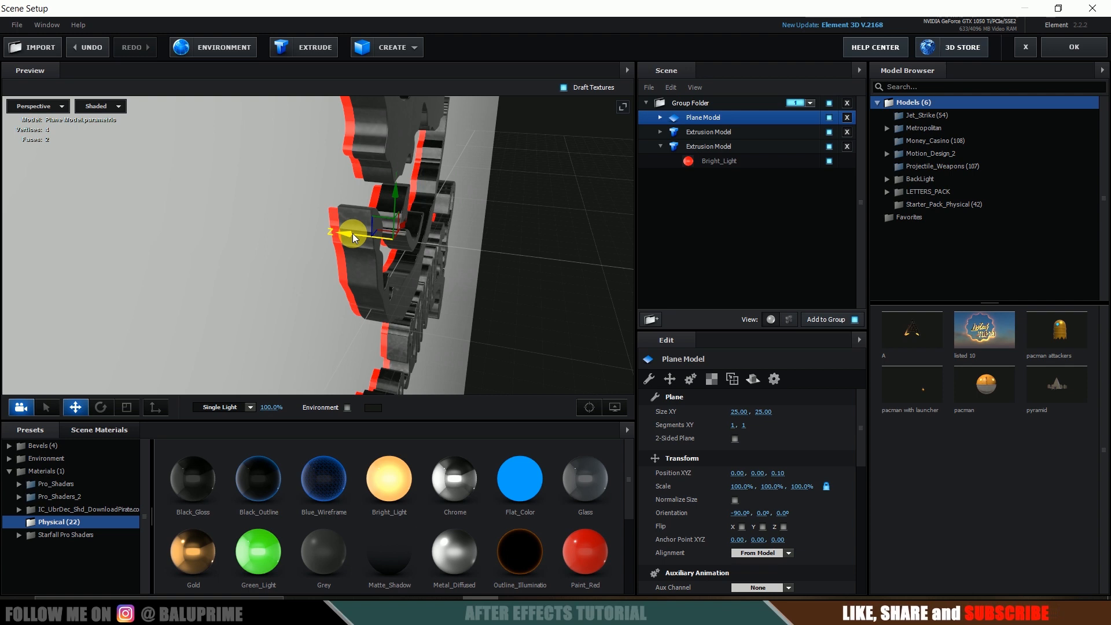
pyautogui.moveTo(454, 226); pyautogui.dragTo(471, 304)
pyautogui.scroll(-3, 499, 332)
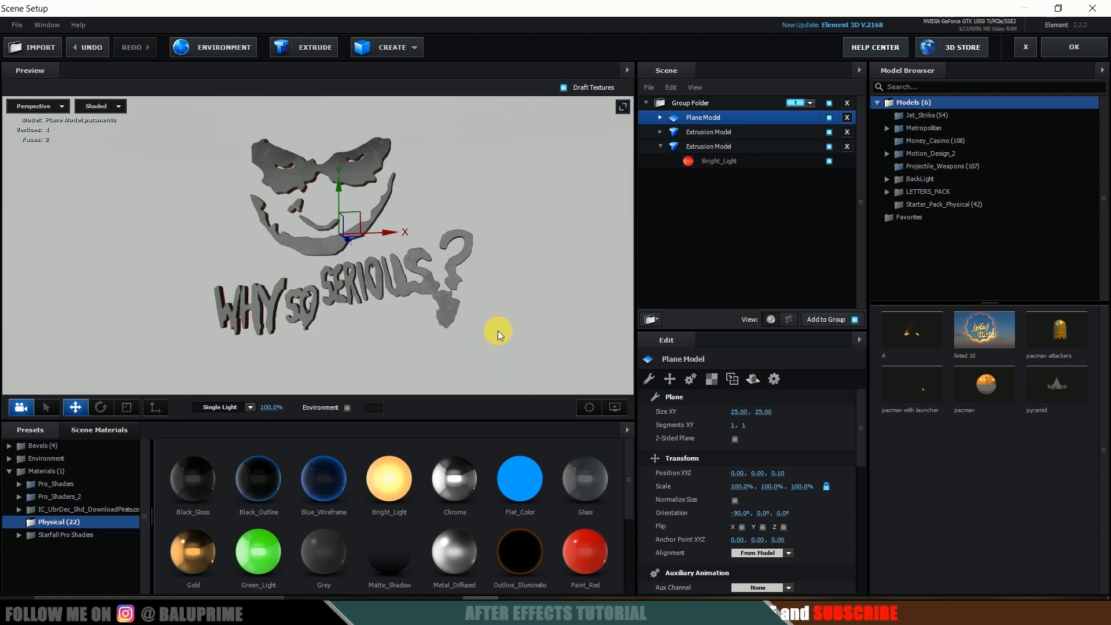
# Step: Try the plaster_rusted preset on the plane, and replace it with a rusted blue metal from the Pro_Shaders_2 Metal materials
pyautogui.doubleClick(56, 496)
pyautogui.click(61, 560)
pyautogui.scroll(-10, 421, 533)
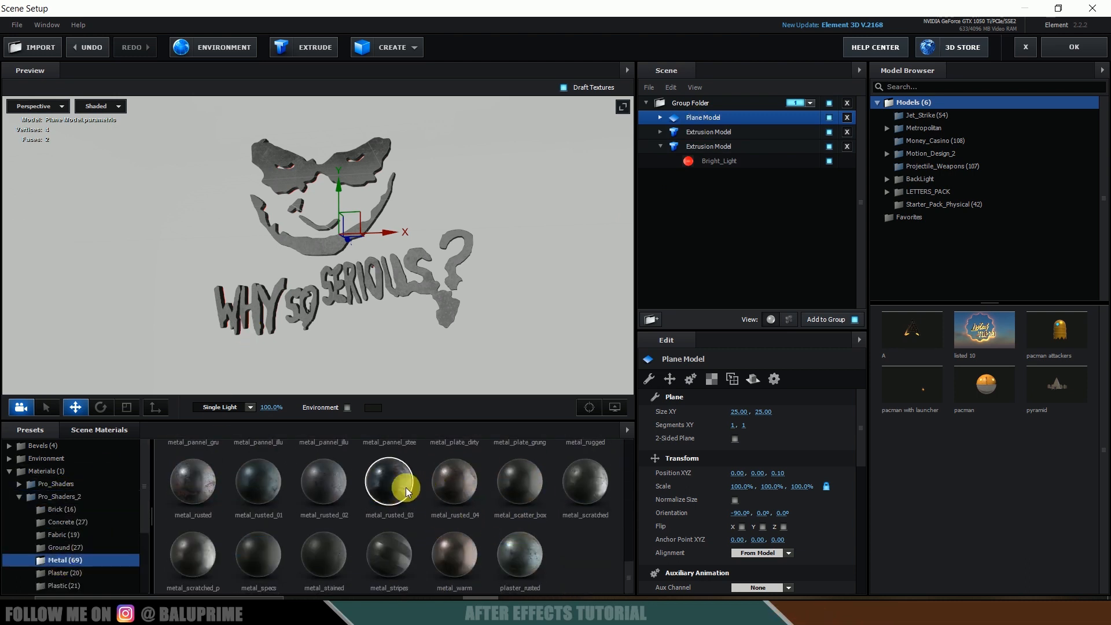
pyautogui.moveTo(509, 557); pyautogui.dragTo(704, 120)
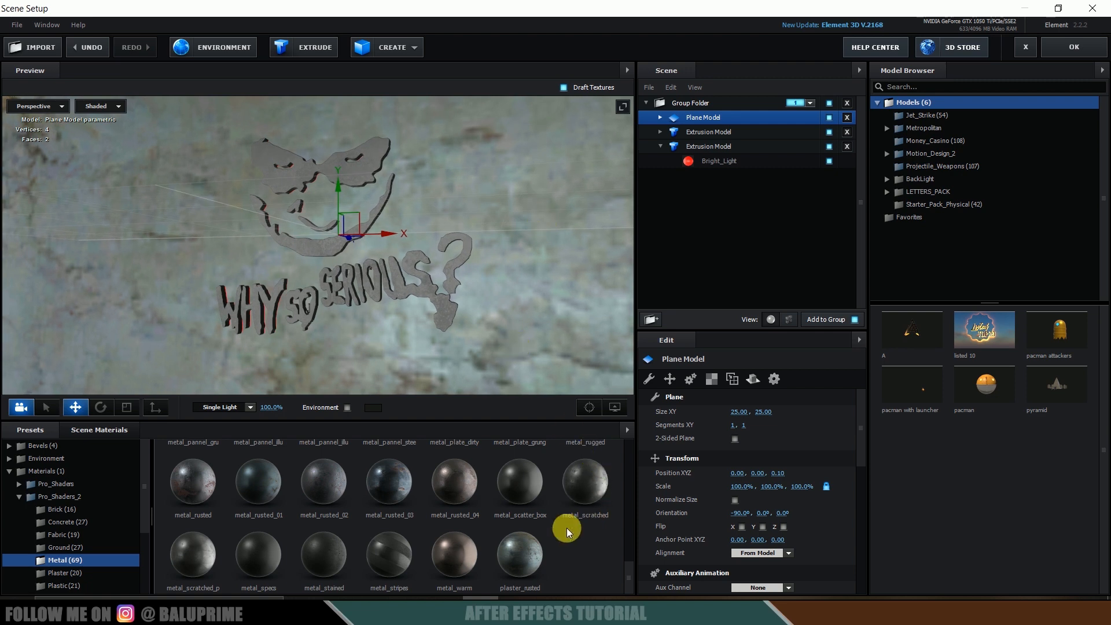
pyautogui.moveTo(447, 449); pyautogui.dragTo(709, 122)
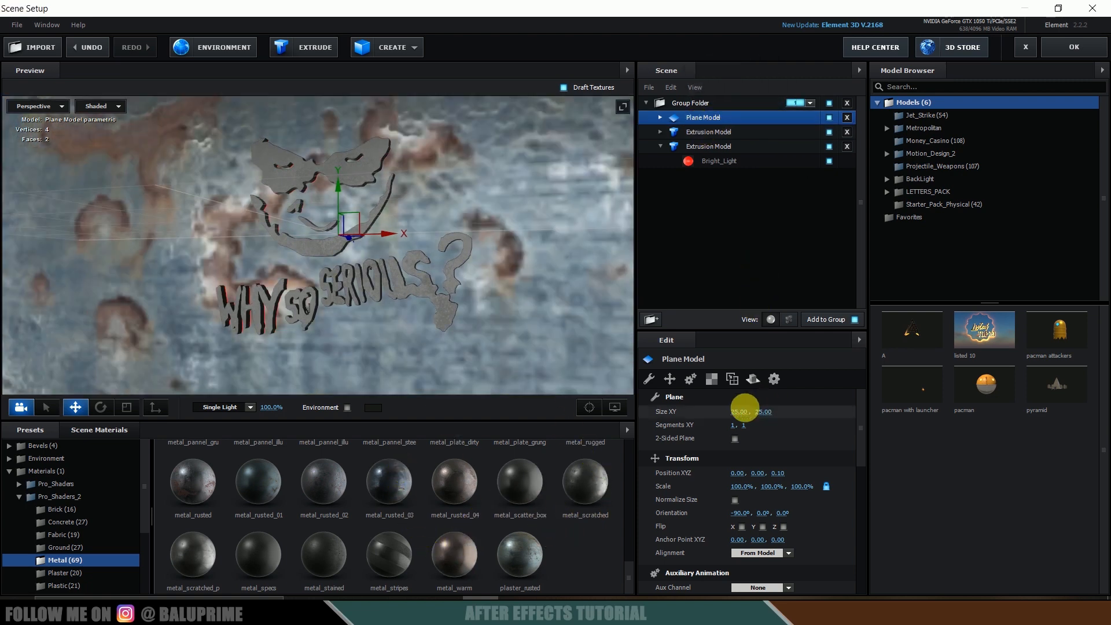
# Step: Set the plane's UV Repeat to 10.00 in both directions
pyautogui.click(712, 379)
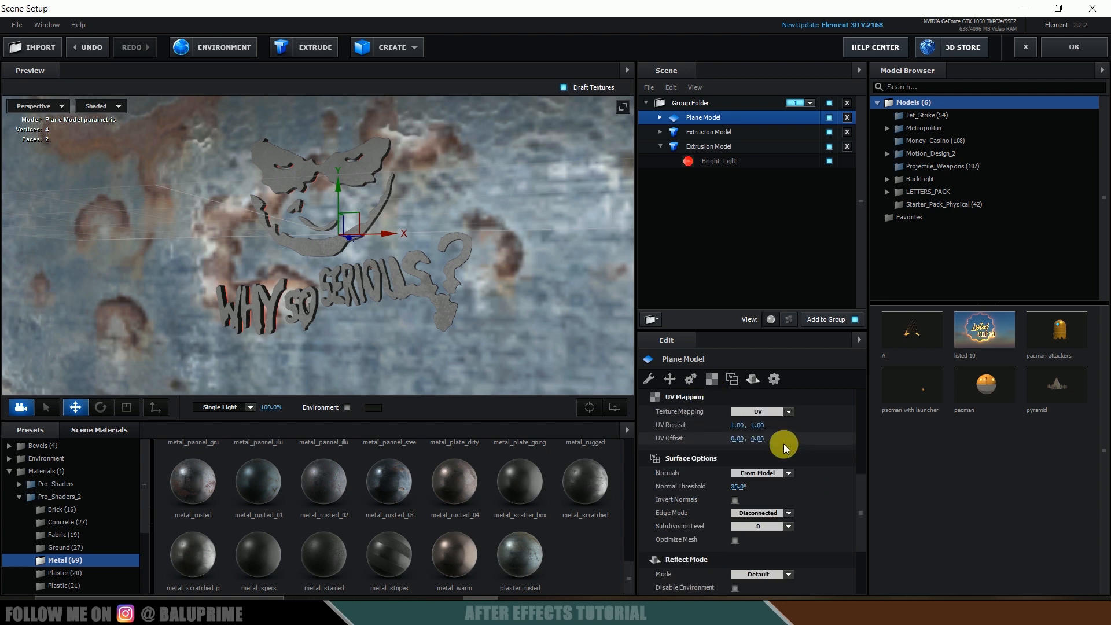
pyautogui.write('0')
pyautogui.click(739, 428)
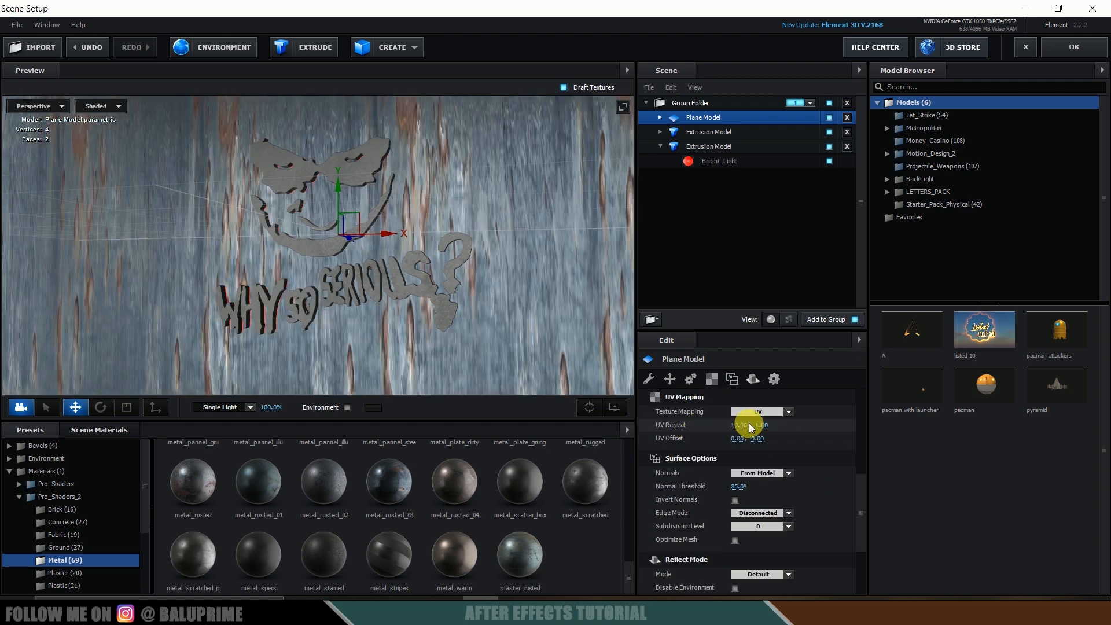
pyautogui.write('0')
pyautogui.press('Return')
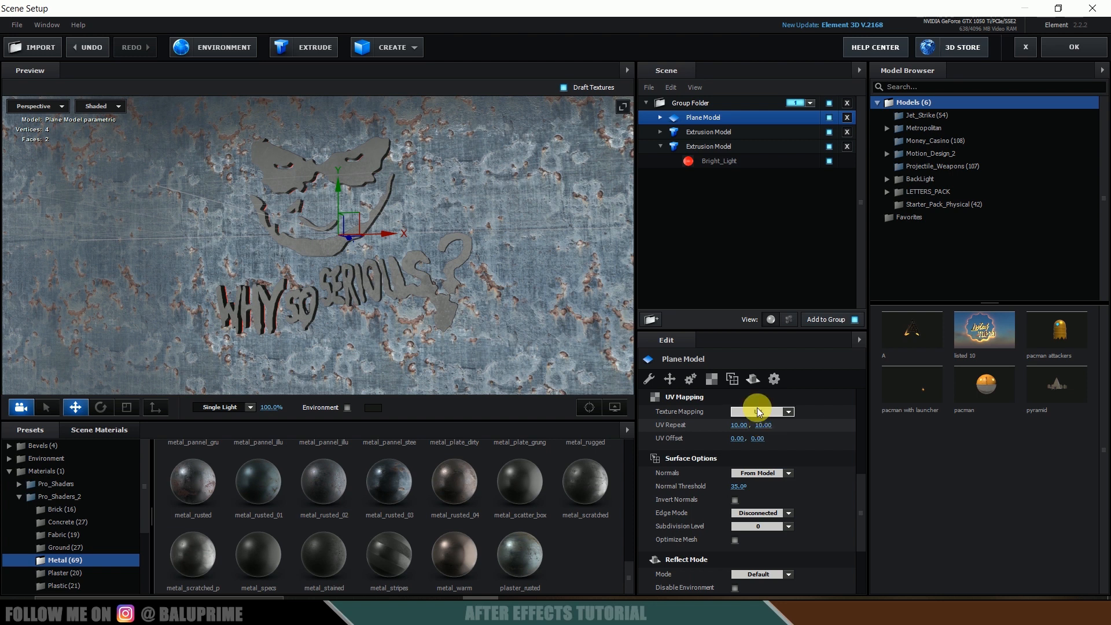
# Step: Switch the plane's Texture Mapping from UV to the Box (Preserve) option
pyautogui.click(768, 409)
pyautogui.click(786, 430)
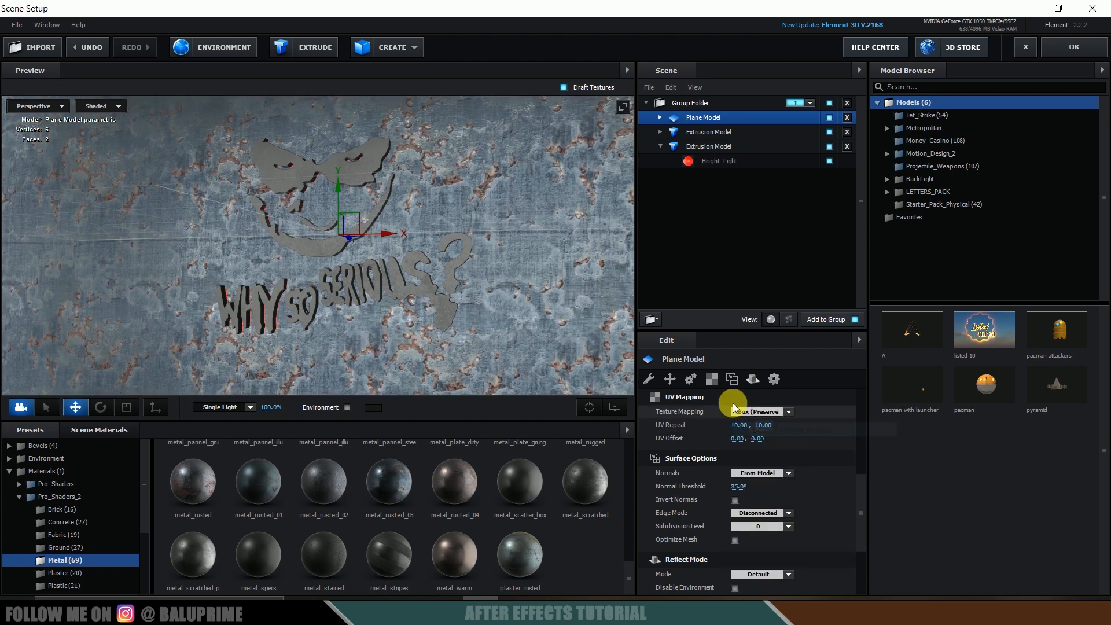
pyautogui.moveTo(536, 305)
pyautogui.mouseDown()
pyautogui.moveTo(526, 297)
pyautogui.moveTo(540, 292)
pyautogui.mouseUp()
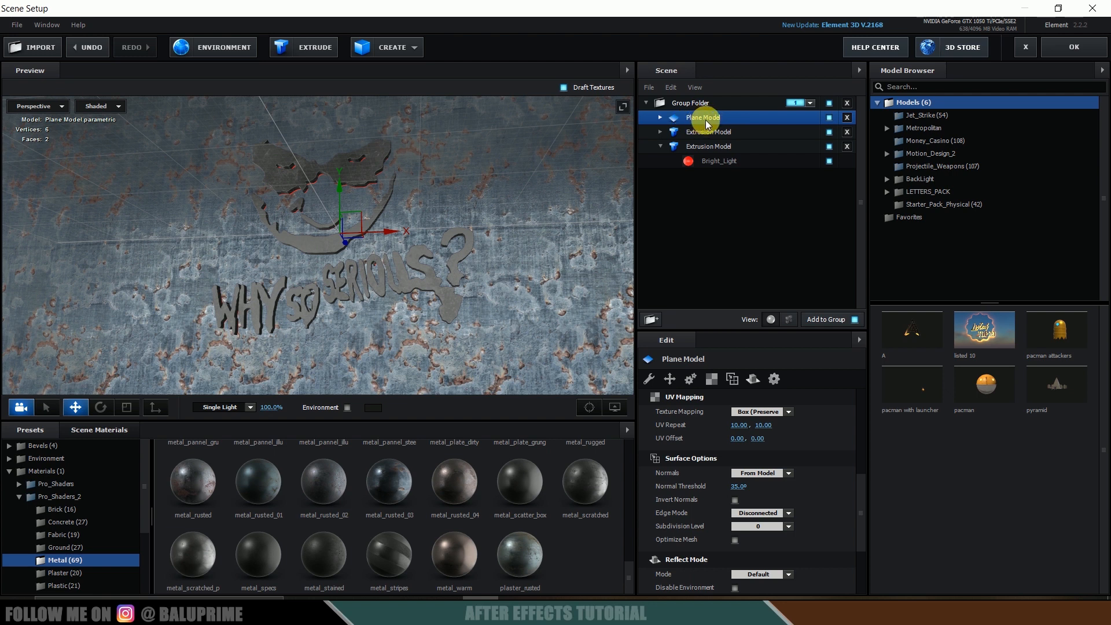
# Step: Set the plane's Reflect Mode to Mirror Surface
pyautogui.click(753, 380)
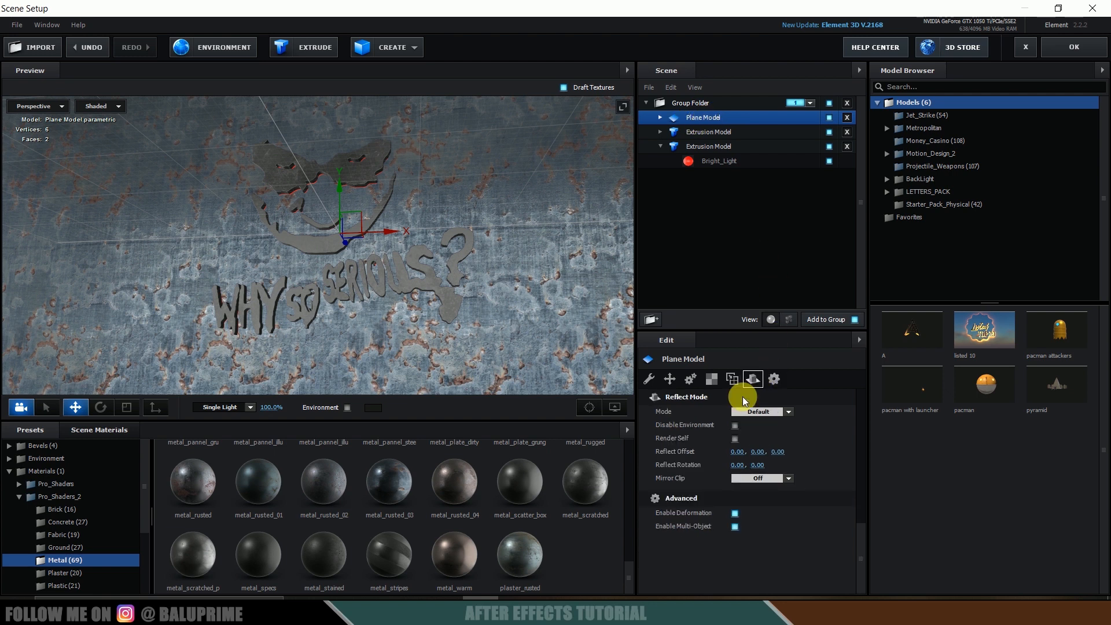
pyautogui.click(773, 412)
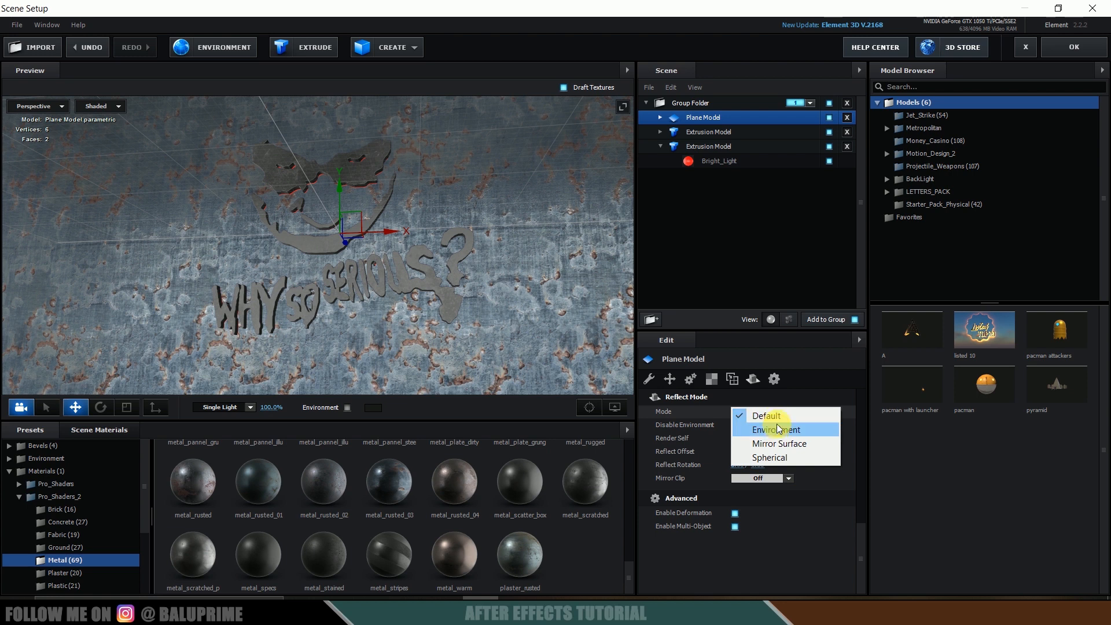
pyautogui.click(778, 444)
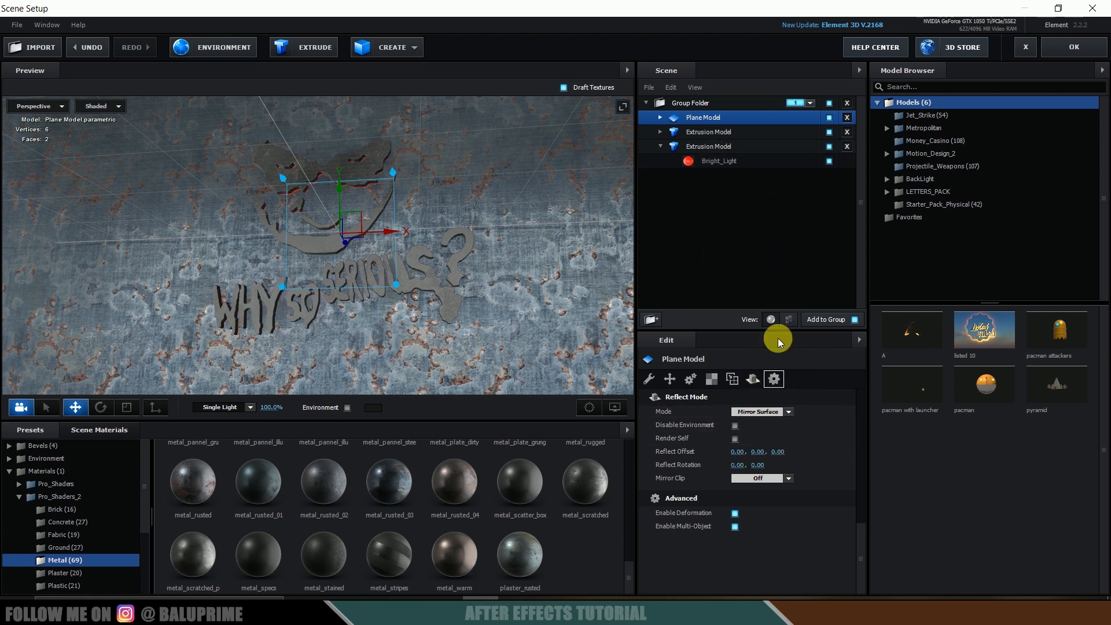
pyautogui.moveTo(520, 256)
pyautogui.mouseDown()
pyautogui.moveTo(533, 280)
pyautogui.moveTo(530, 259)
pyautogui.moveTo(512, 266)
pyautogui.mouseUp()
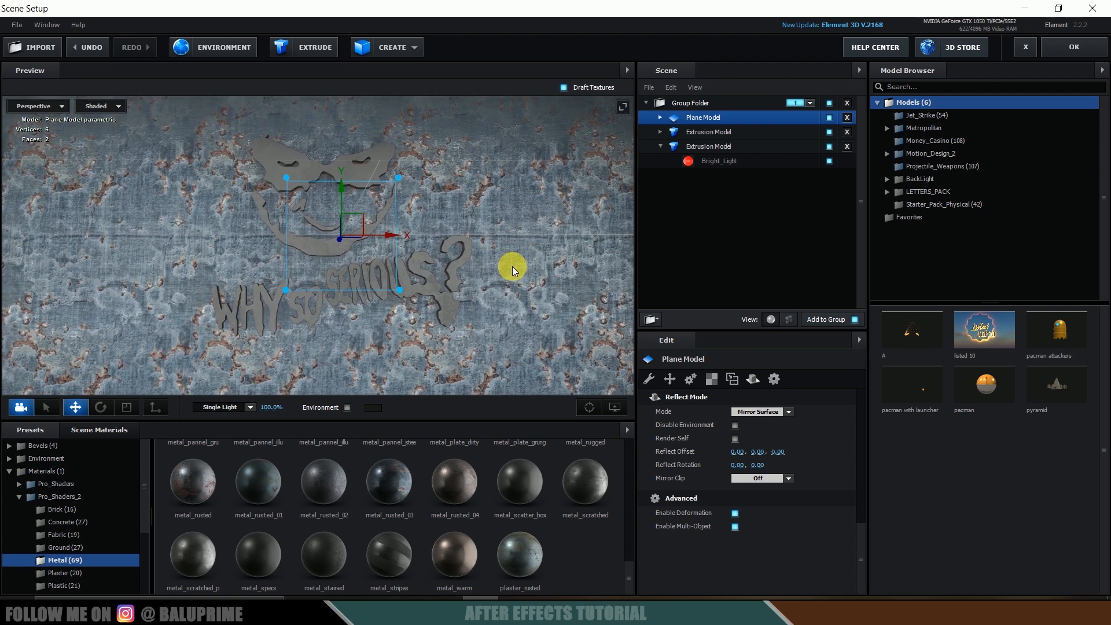
# Step: Replace the scene's environment texture with Basic_2K_06.dds and accept the Scene Setup changes
pyautogui.click(203, 58)
pyautogui.click(593, 230)
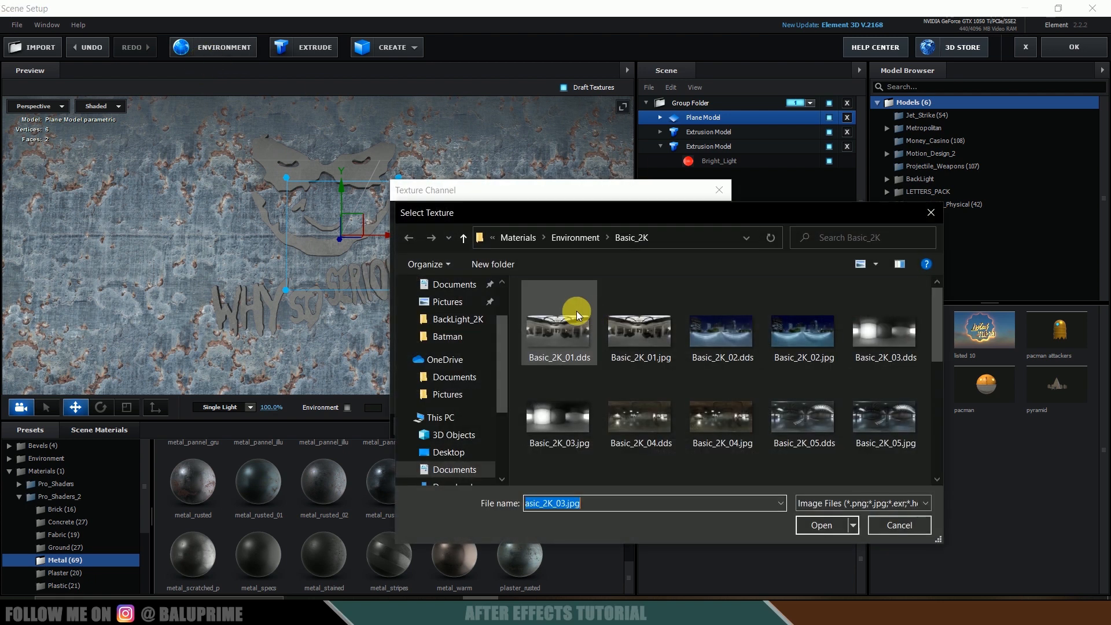
pyautogui.click(561, 423)
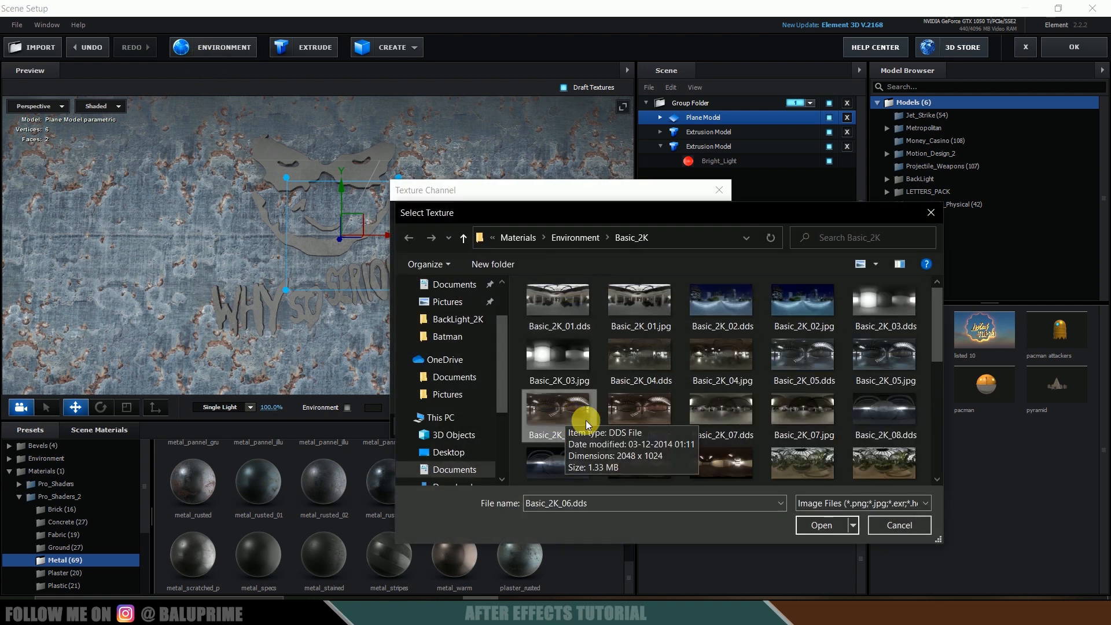
pyautogui.click(833, 522)
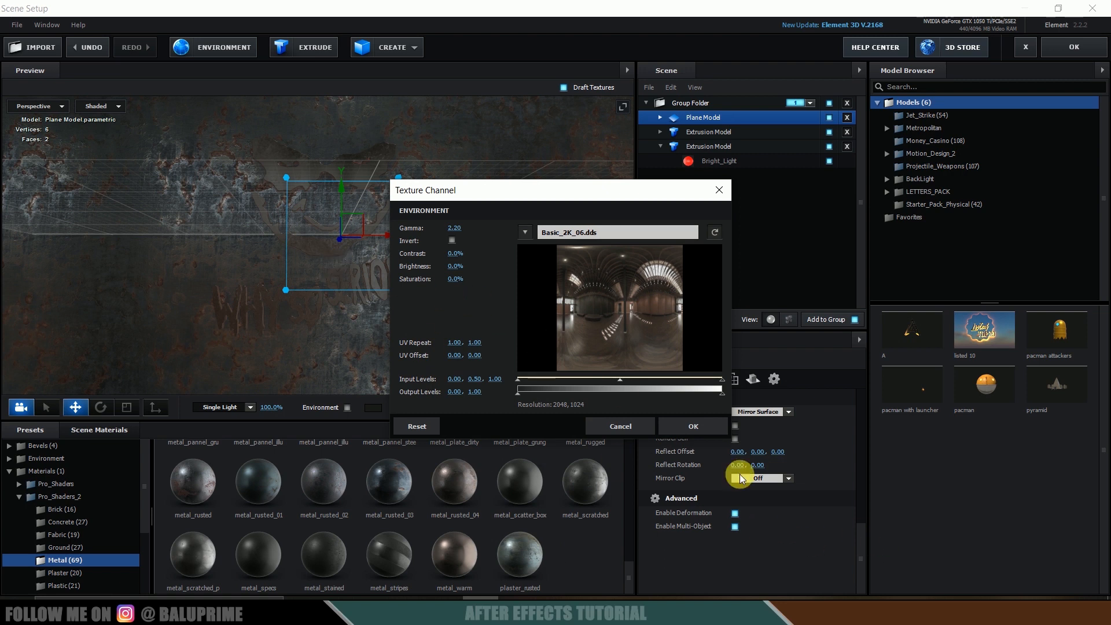
pyautogui.click(684, 428)
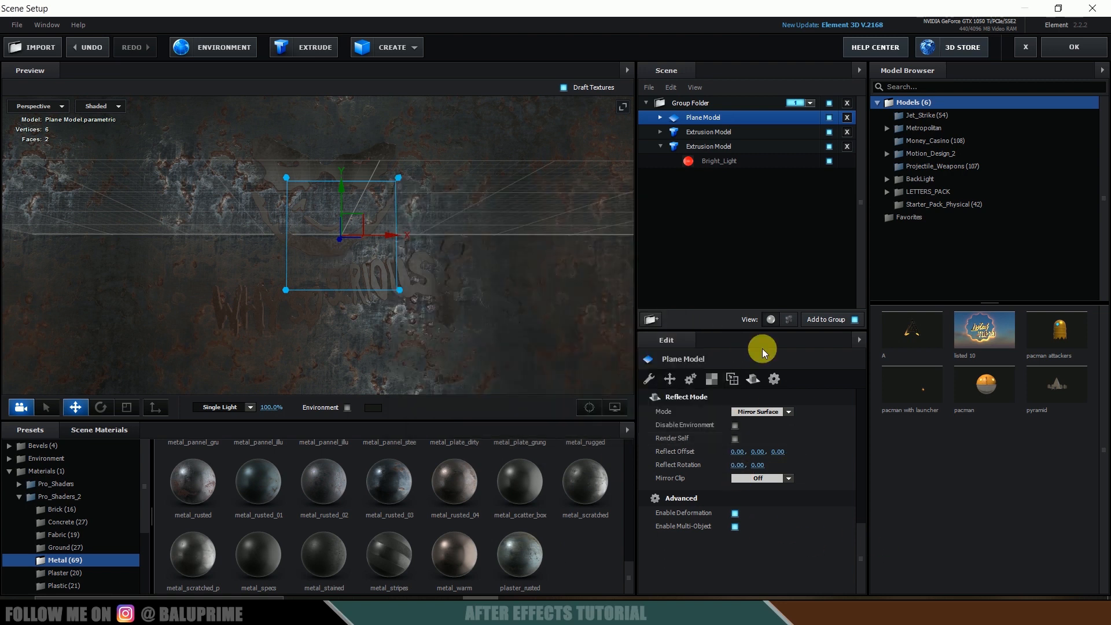
pyautogui.click(1067, 50)
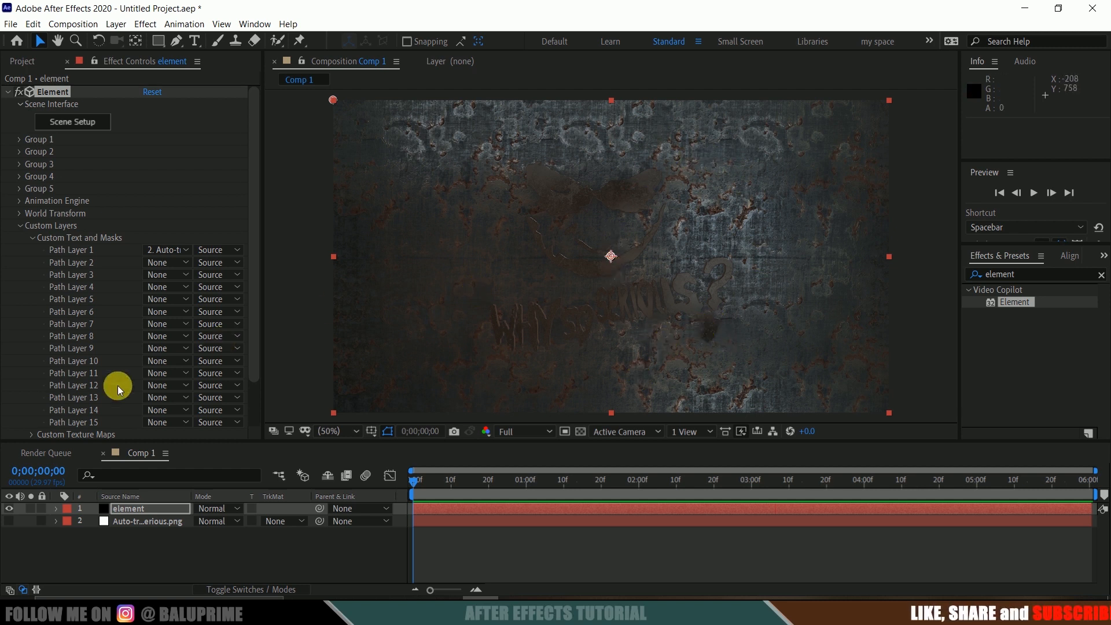
# Step: Enable ambient occlusion in the Element render settings and set the SSAO Intensity to 10.0
pyautogui.scroll(-2, 161, 166)
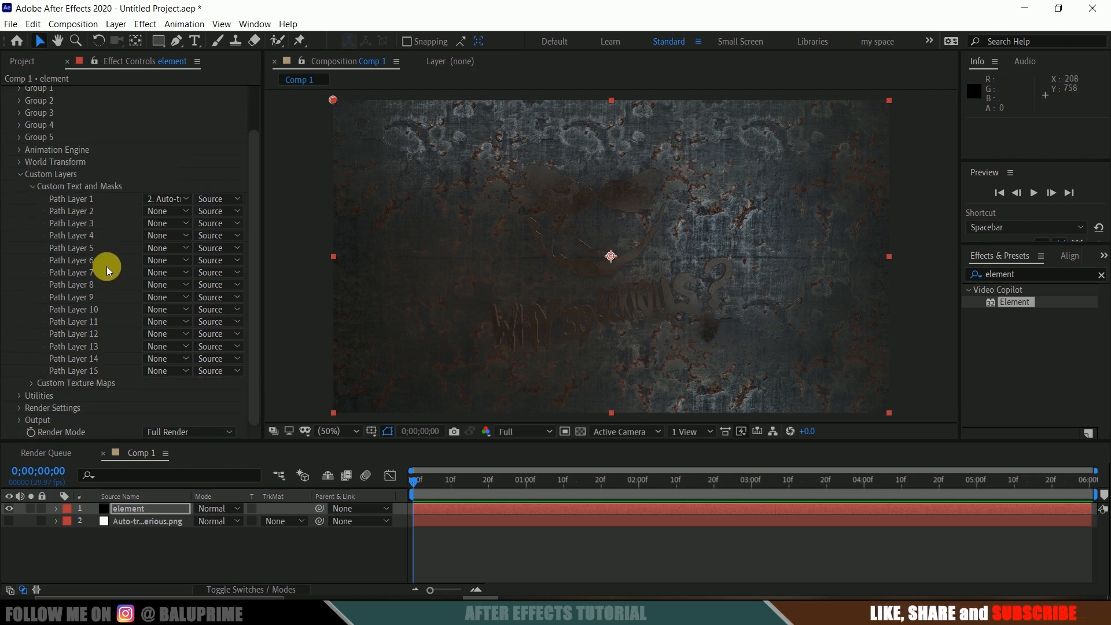
pyautogui.click(19, 408)
pyautogui.scroll(-5, 20, 410)
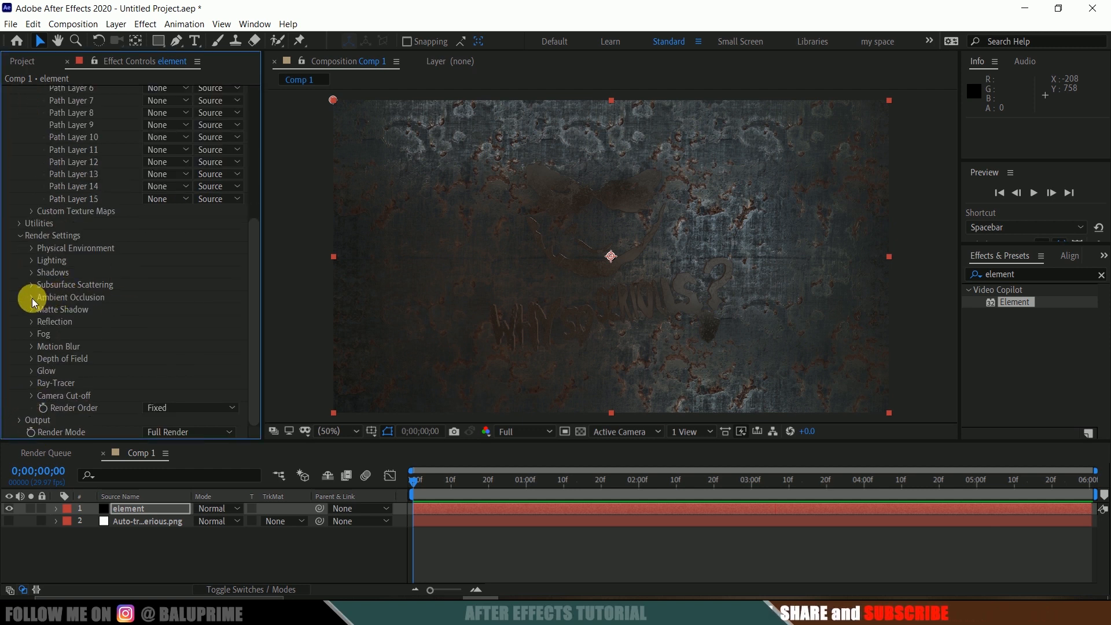
pyautogui.click(31, 297)
pyautogui.scroll(-2, 19, 310)
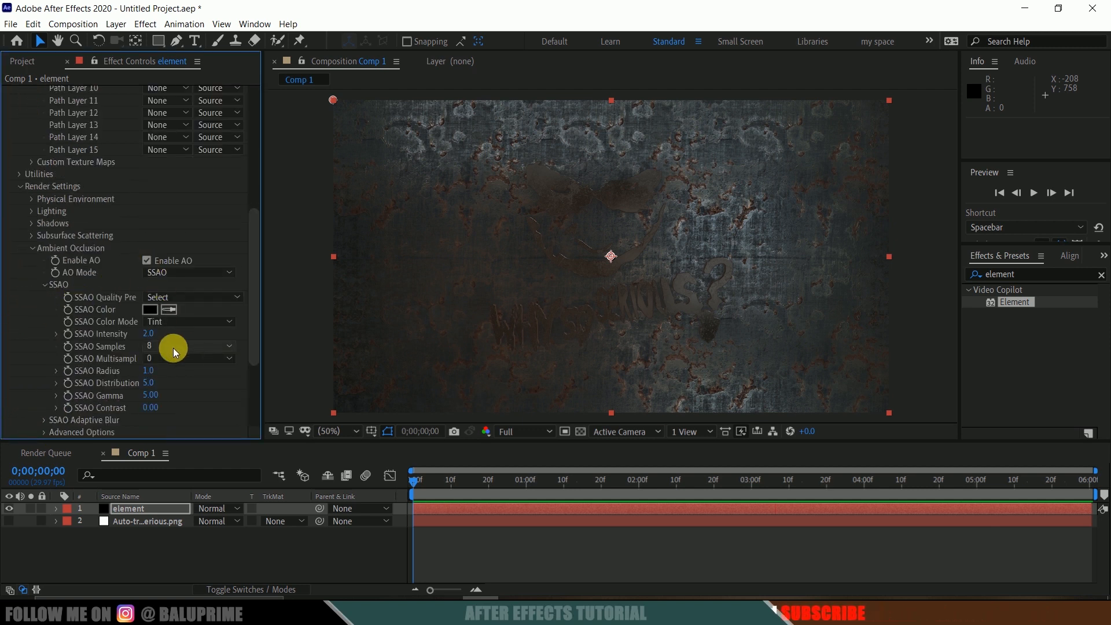
pyautogui.press('Return')
# Step: Enable Element's built-in glow in the render settings and set the Glow Intensity to 3.0
pyautogui.scroll(-4, 34, 356)
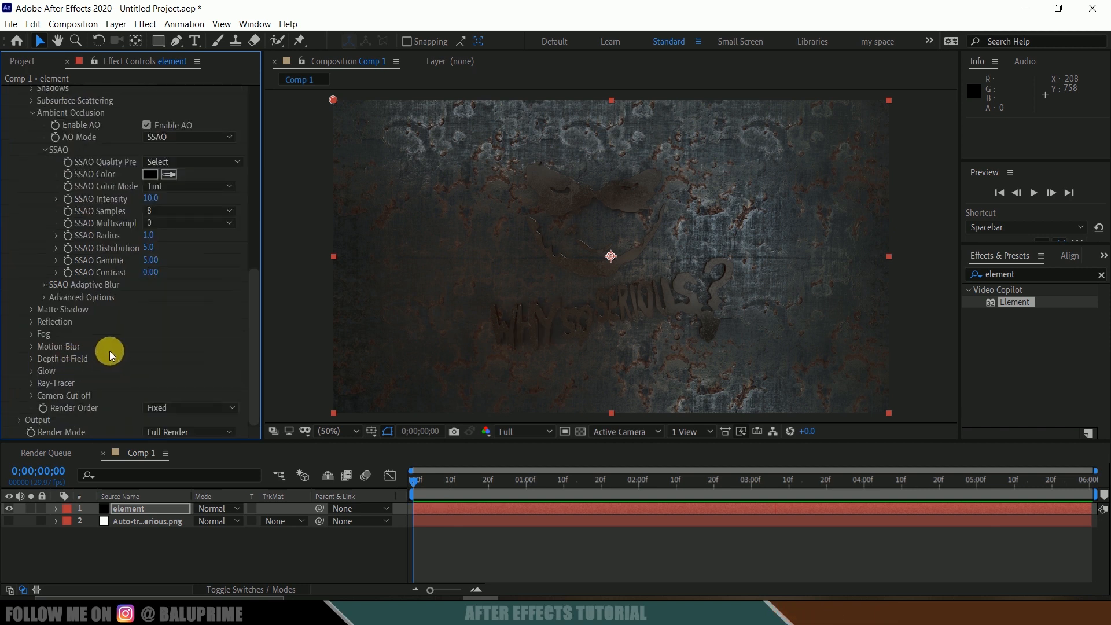
pyautogui.click(32, 371)
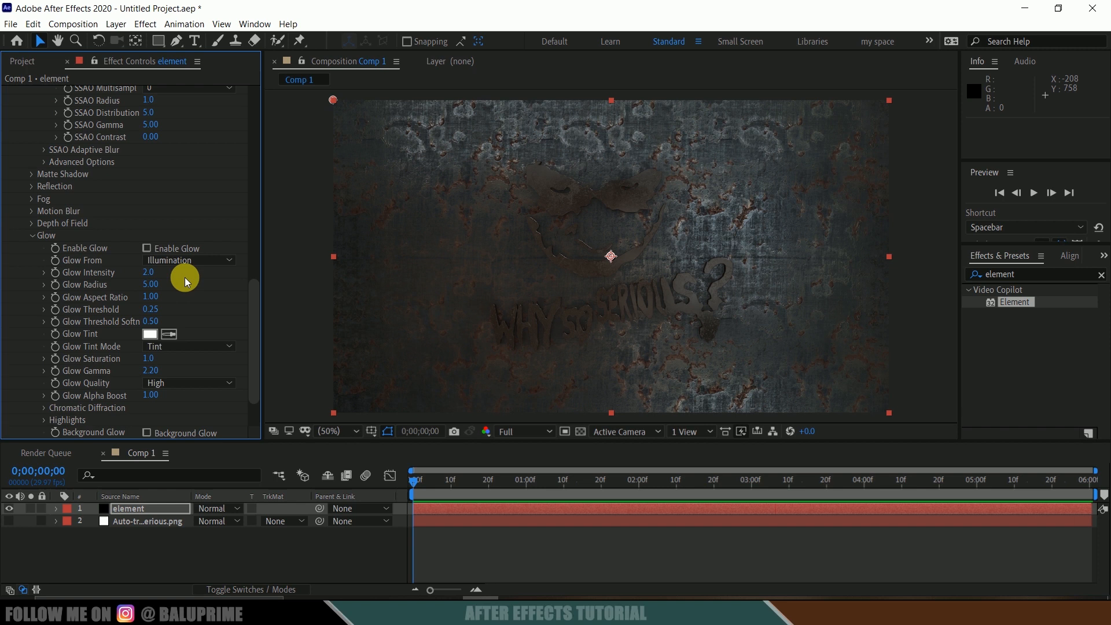
pyautogui.click(148, 249)
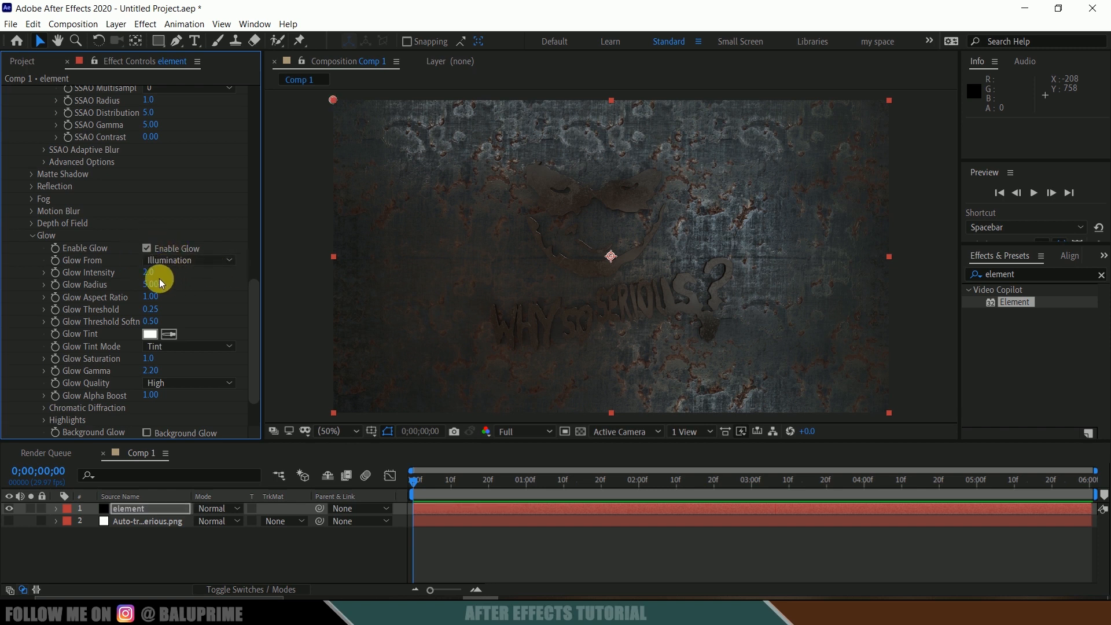
pyautogui.click(157, 276)
pyautogui.click(176, 287)
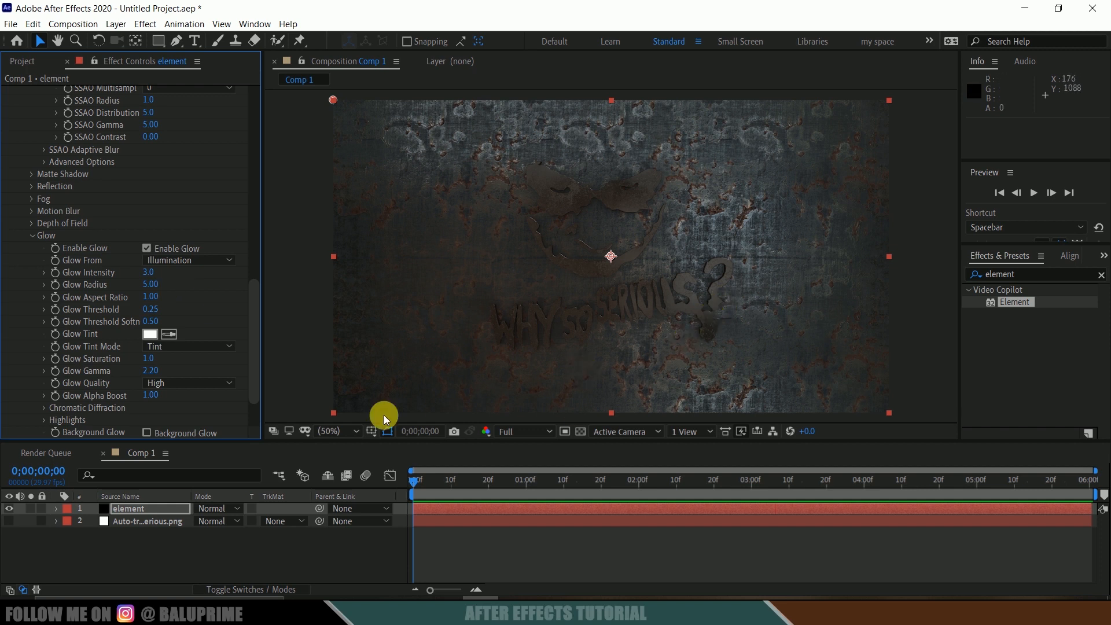
# Step: Duplicate the element layer in Comp 1
pyautogui.click(128, 512)
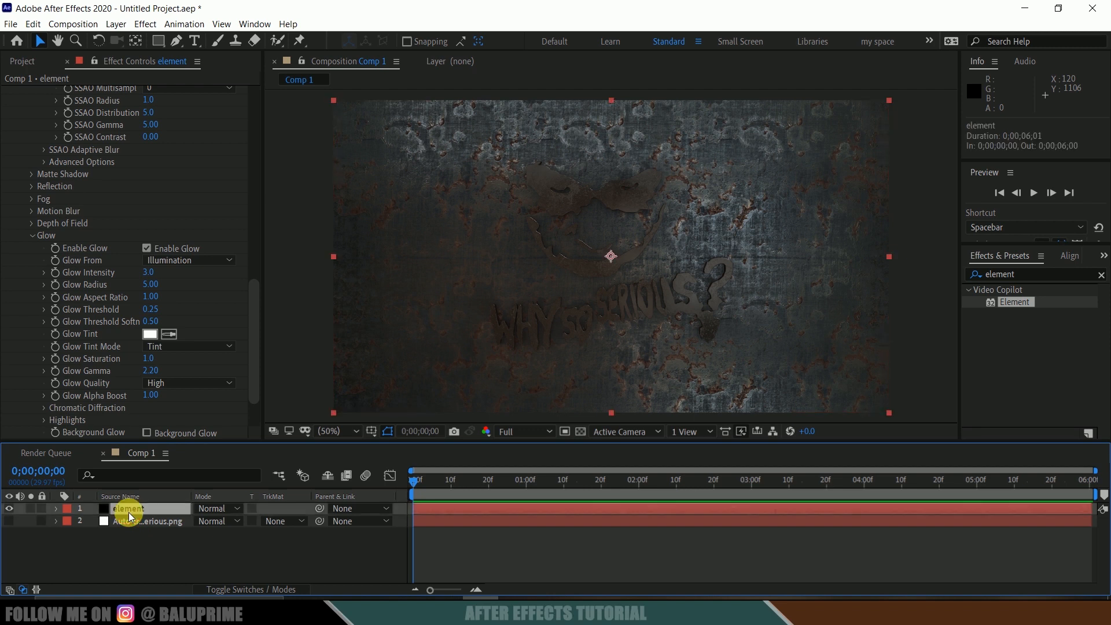
pyautogui.click(33, 24)
pyautogui.click(64, 186)
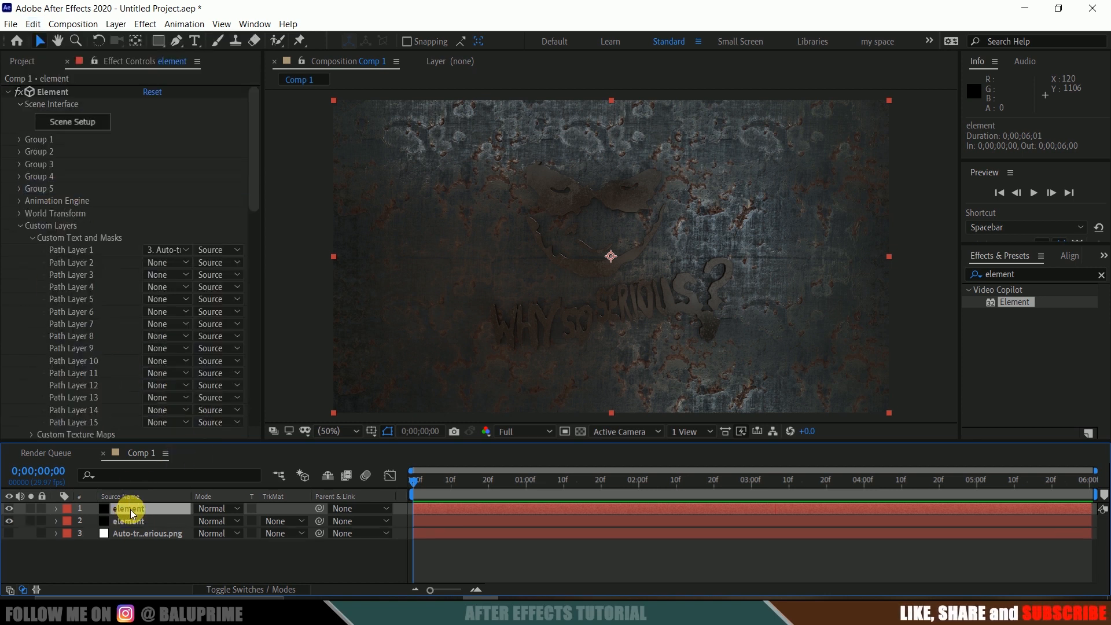
# Step: Set the upper element layer's output to show only the Illumination pass
pyautogui.scroll(-20, 93, 305)
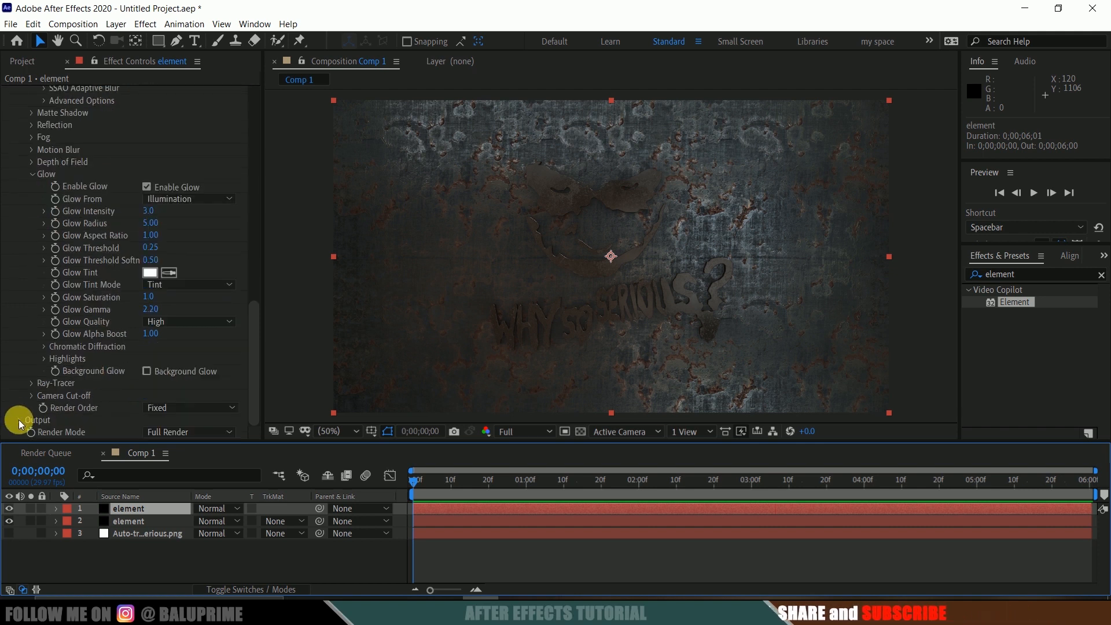
pyautogui.click(21, 420)
pyautogui.scroll(-5, 21, 421)
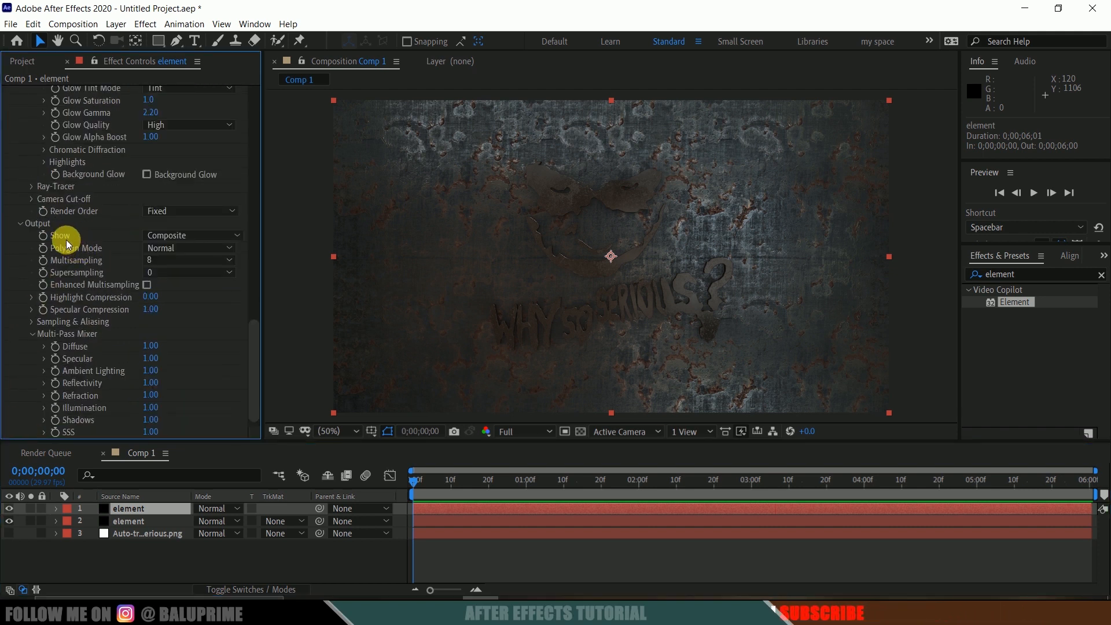
pyautogui.click(183, 237)
pyautogui.click(200, 388)
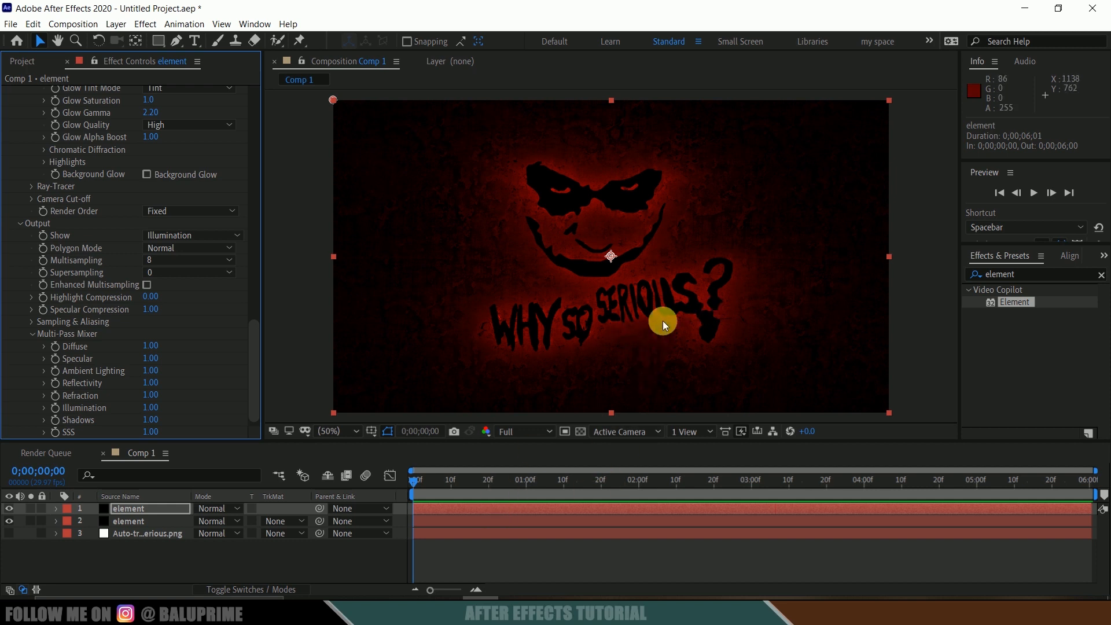
# Step: Find the Stylize Glow effect and apply it to the upper element layer
pyautogui.click(519, 545)
pyautogui.click(451, 507)
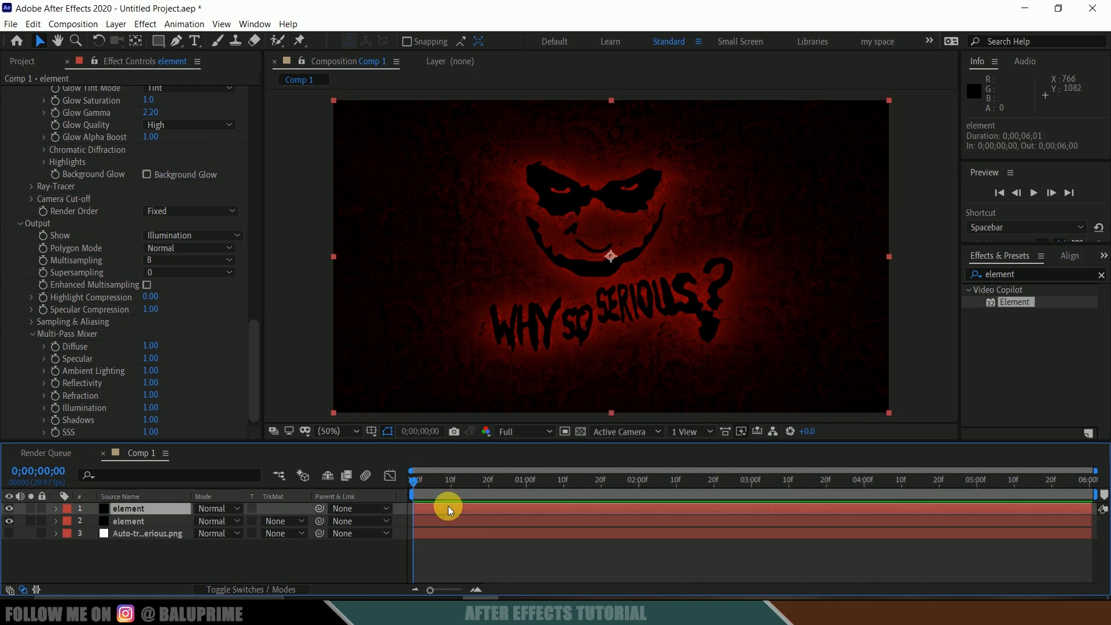
pyautogui.click(1031, 282)
pyautogui.write('glow')
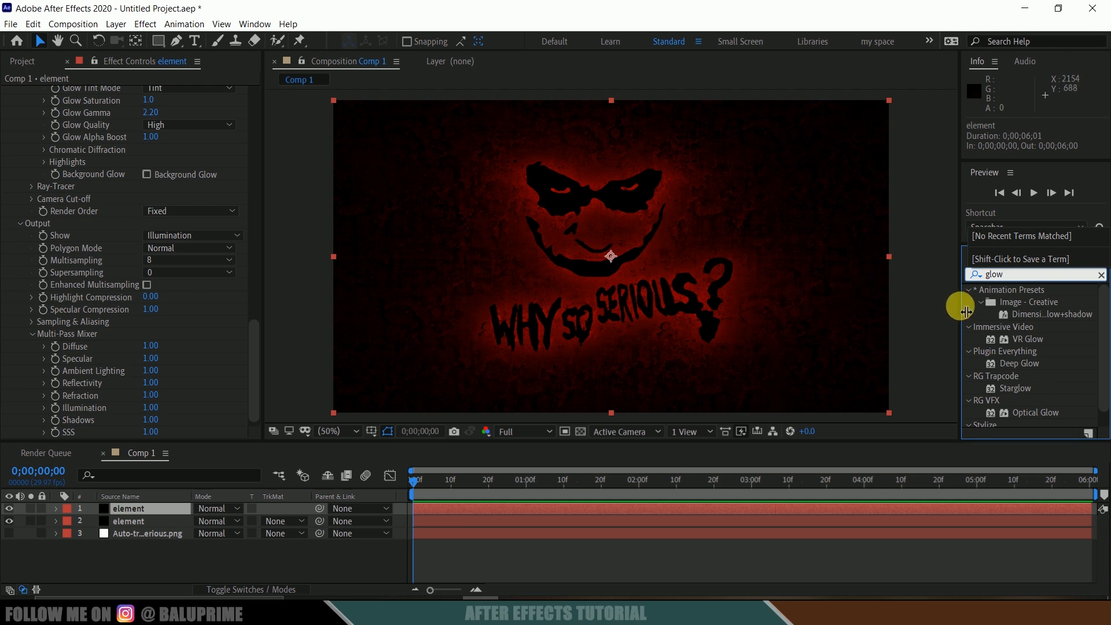
pyautogui.scroll(-1, 1081, 417)
pyautogui.moveTo(1021, 421); pyautogui.dragTo(127, 508)
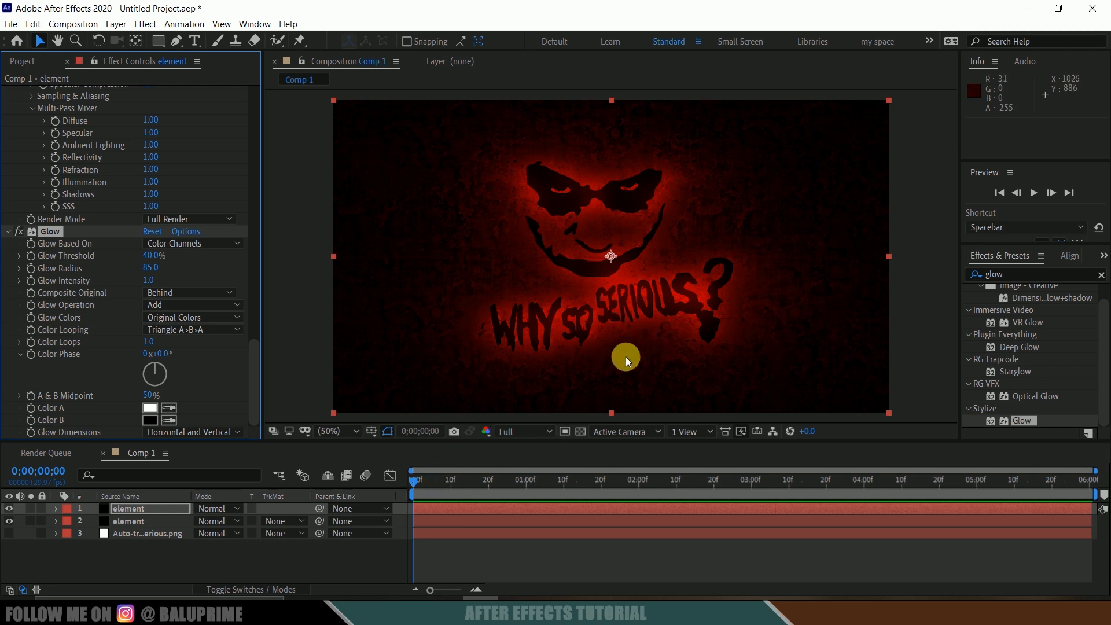
# Step: Animate the upper element layer's opacity from 0% at the first frame to 100% at 0;00;02;00, and preview the fade
pyautogui.click(133, 509)
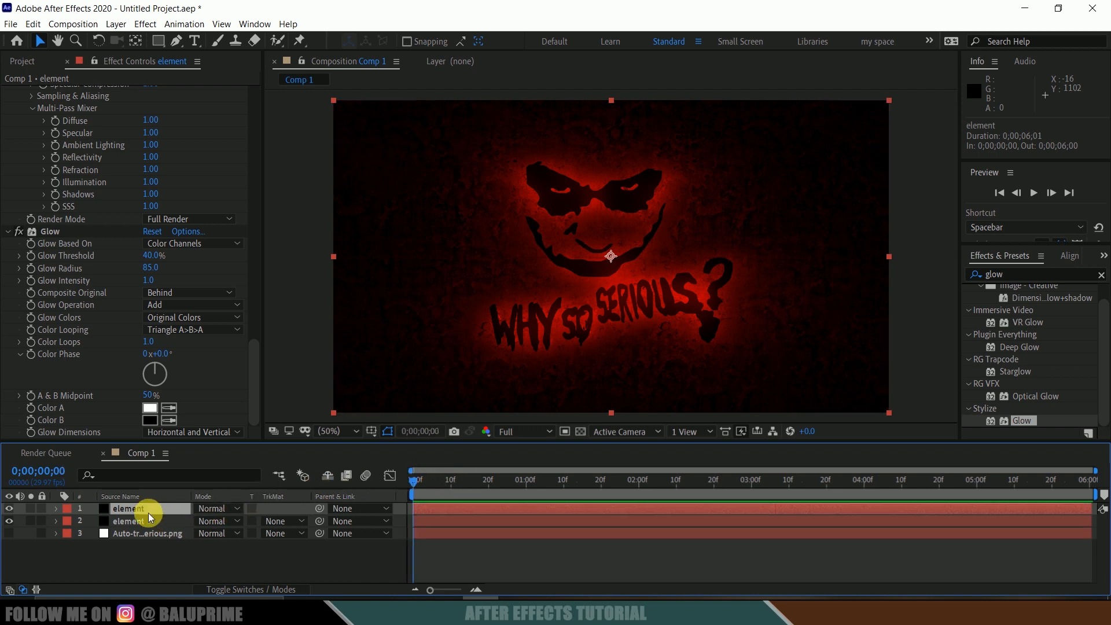
pyautogui.press('t')
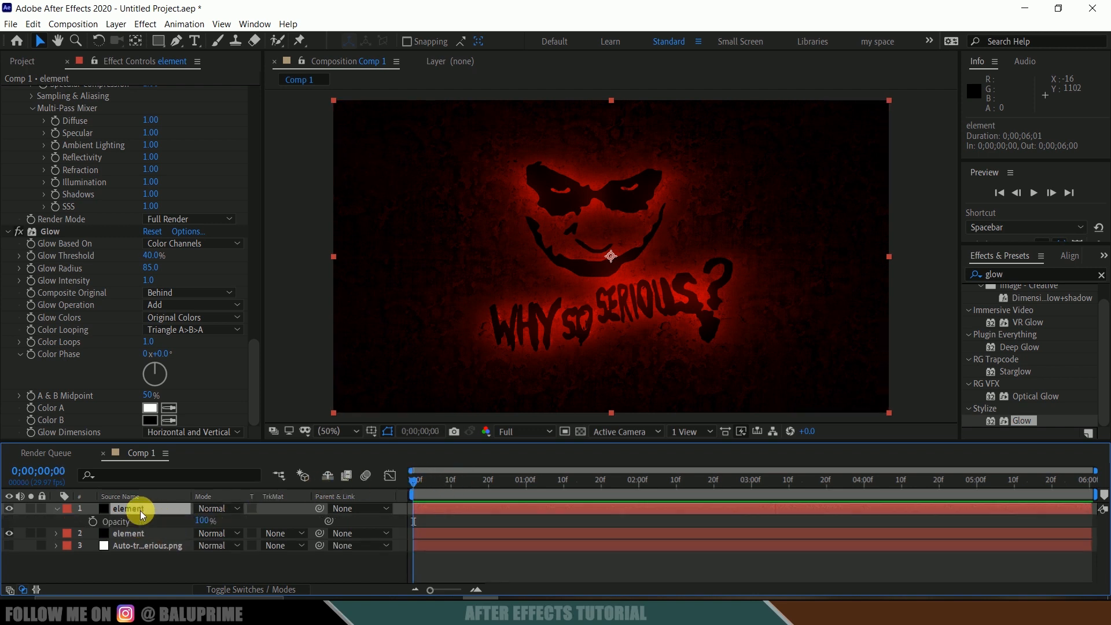
pyautogui.click(92, 521)
pyautogui.moveTo(203, 521); pyautogui.dragTo(39, 527)
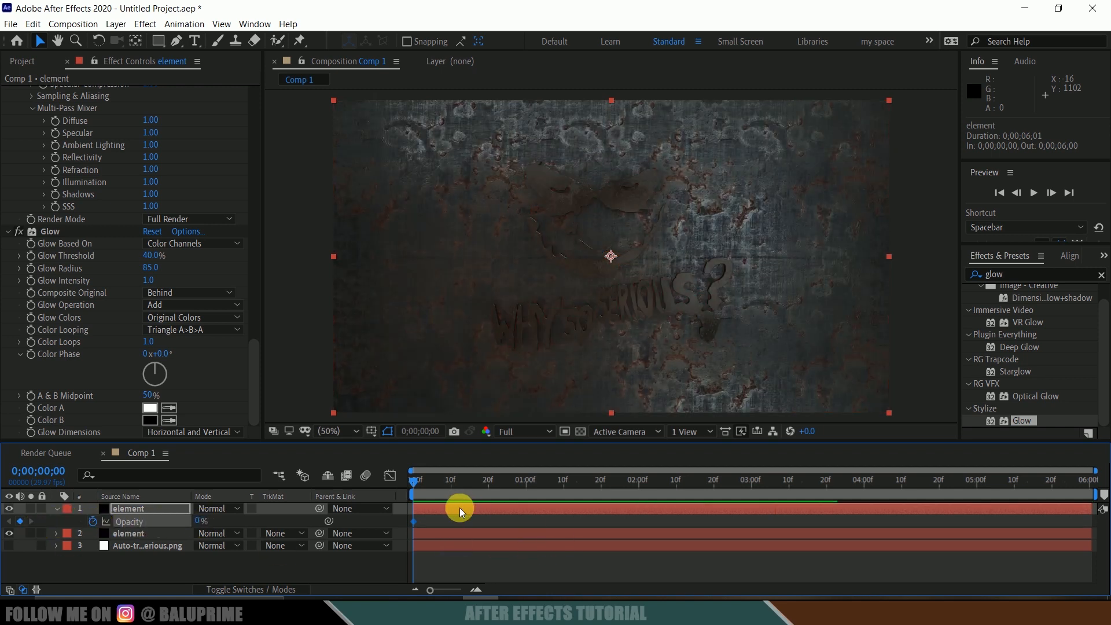
pyautogui.click(638, 491)
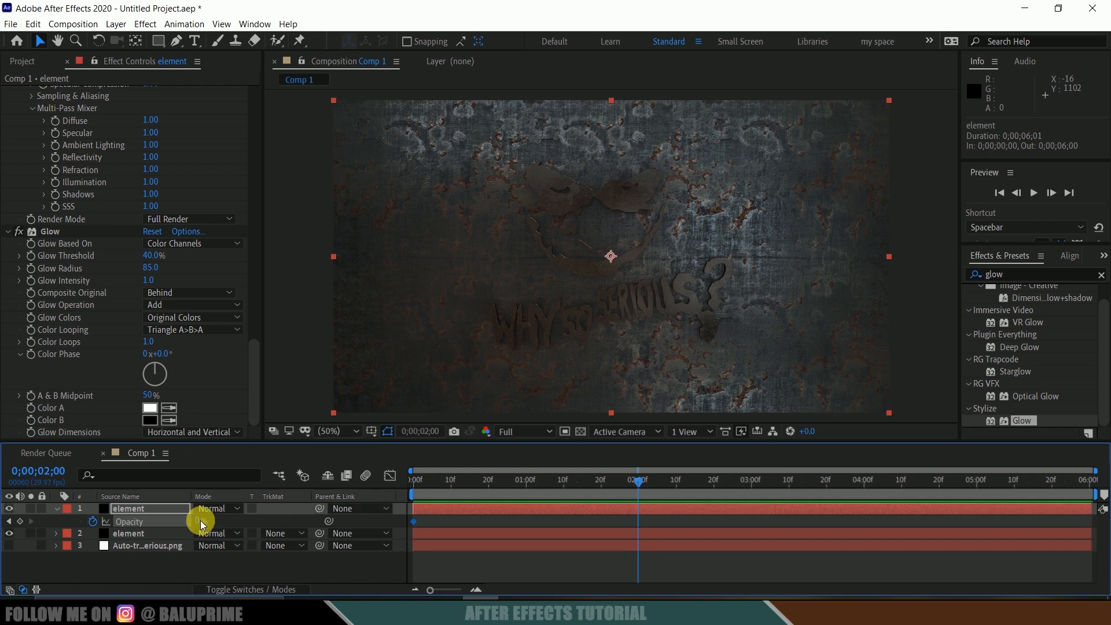
pyautogui.moveTo(203, 522); pyautogui.dragTo(828, 524)
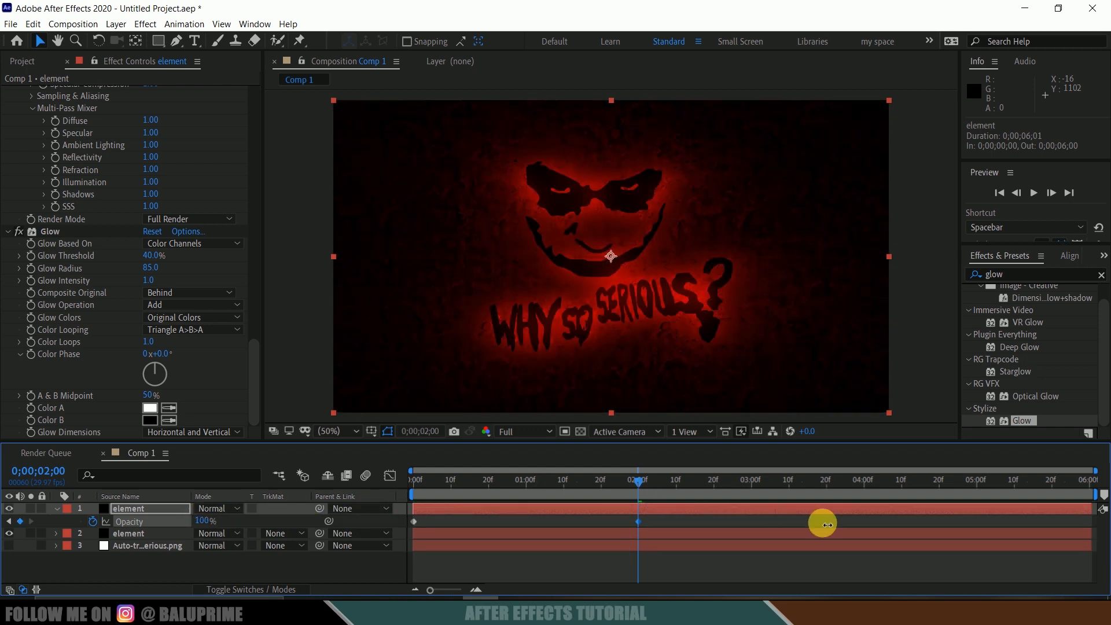
pyautogui.press('space')
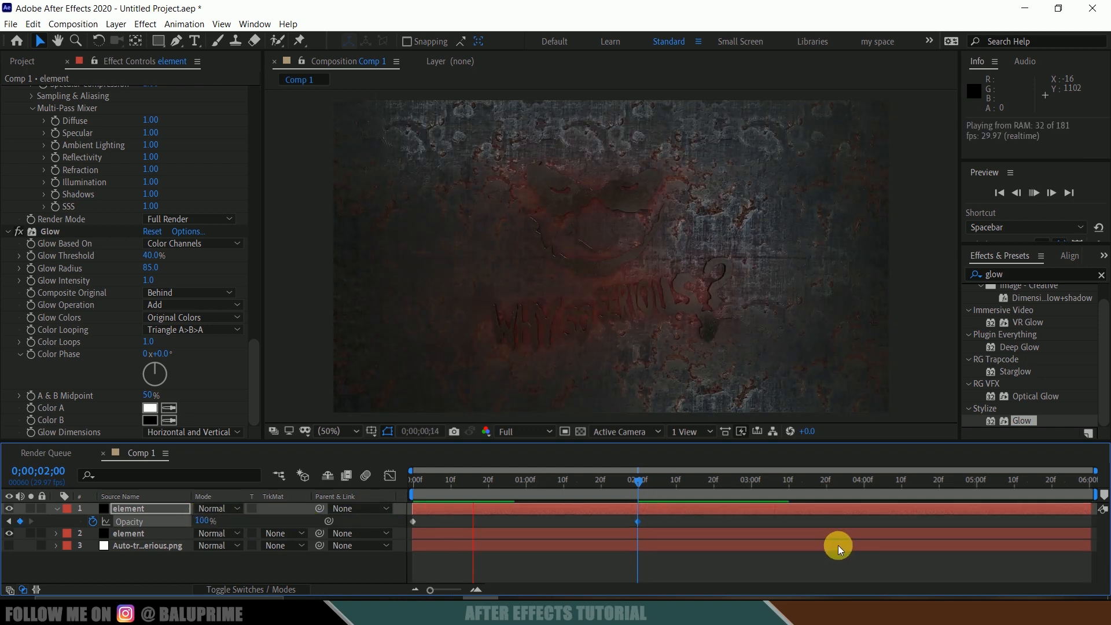